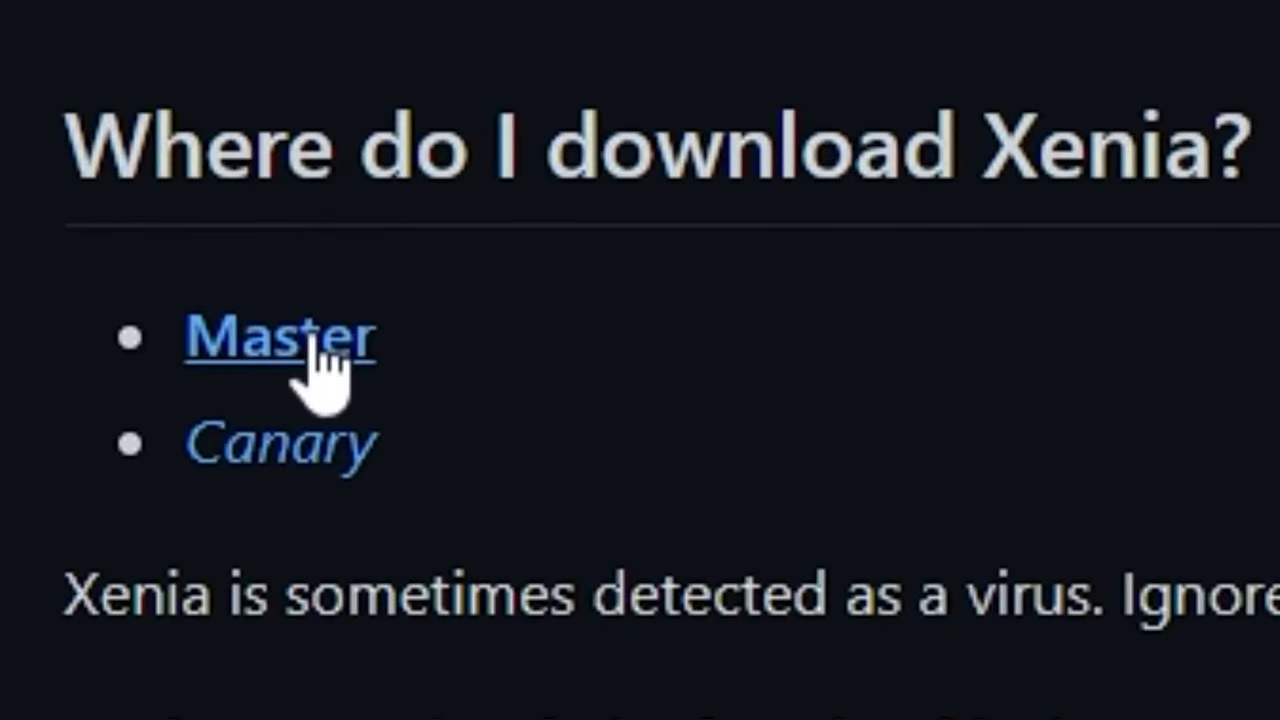
# - Download the Xenia Master build as xenia_master.zip into F:\Xenia Emulators
pyautogui.click(318, 338)
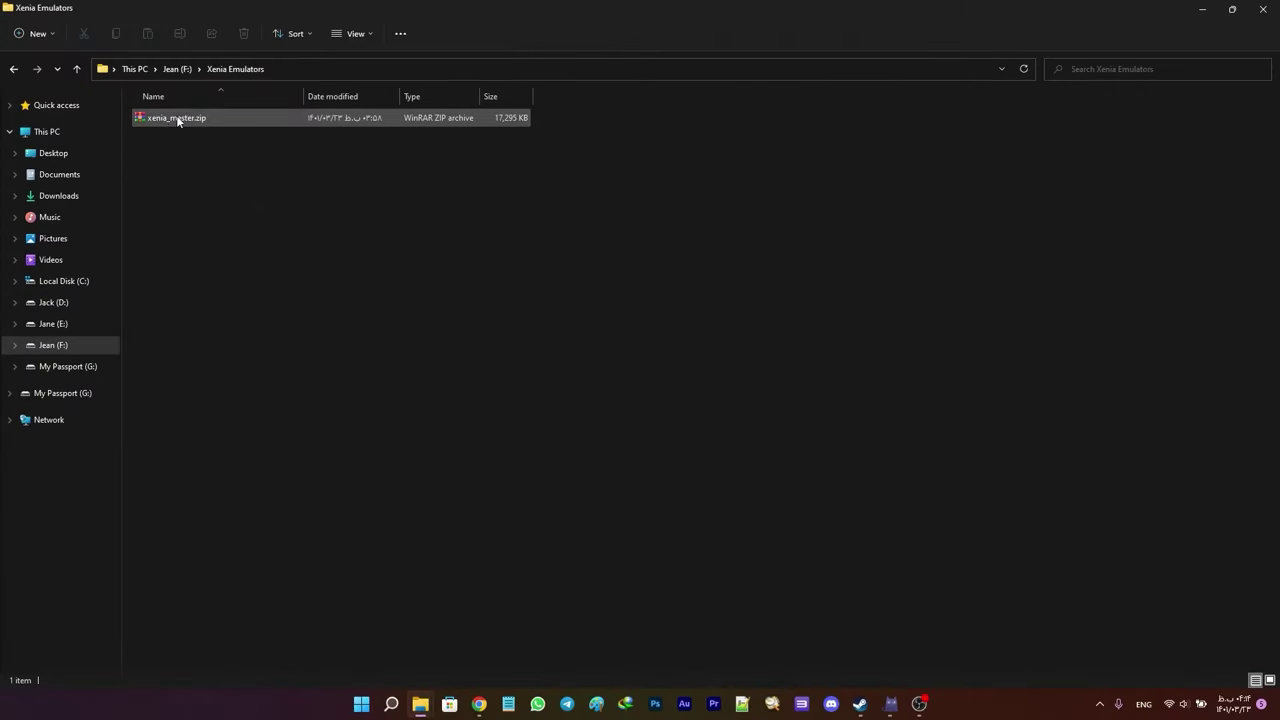
# - Extract xenia_master.zip with WinRAR into a new xenia_master folder
pyautogui.rightClick(184, 117)
pyautogui.moveTo(196, 143)
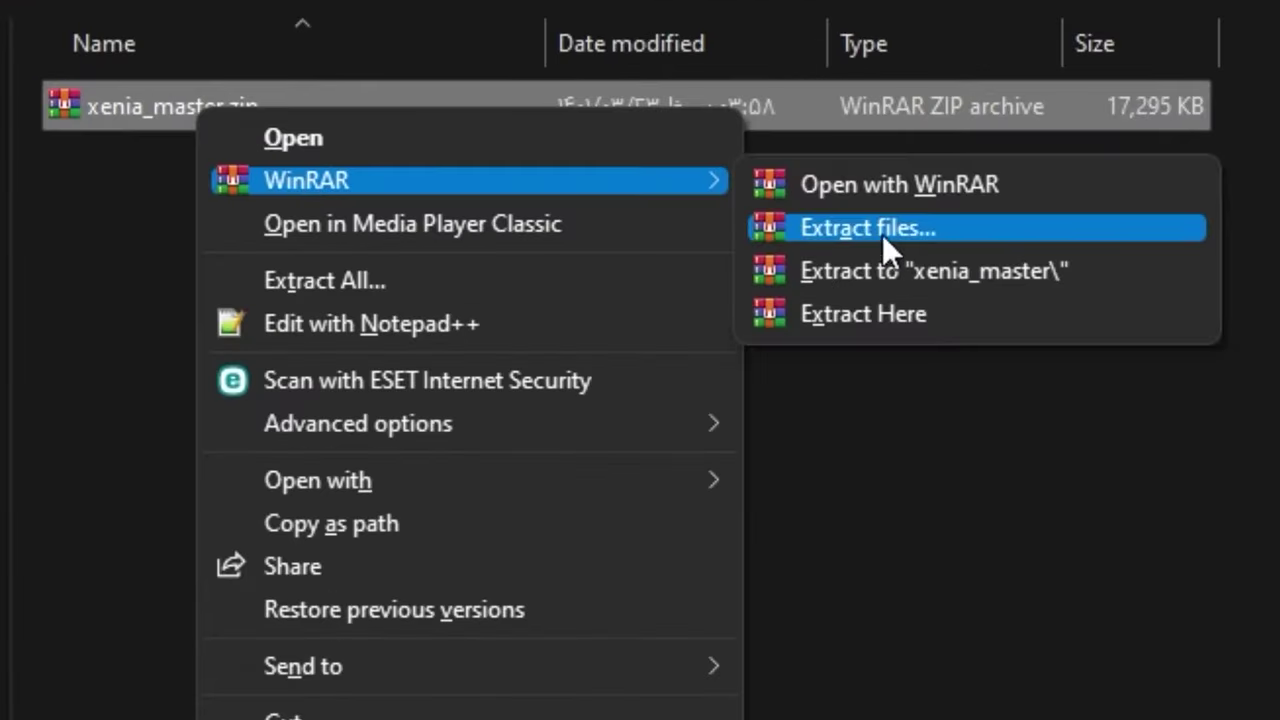
pyautogui.click(896, 271)
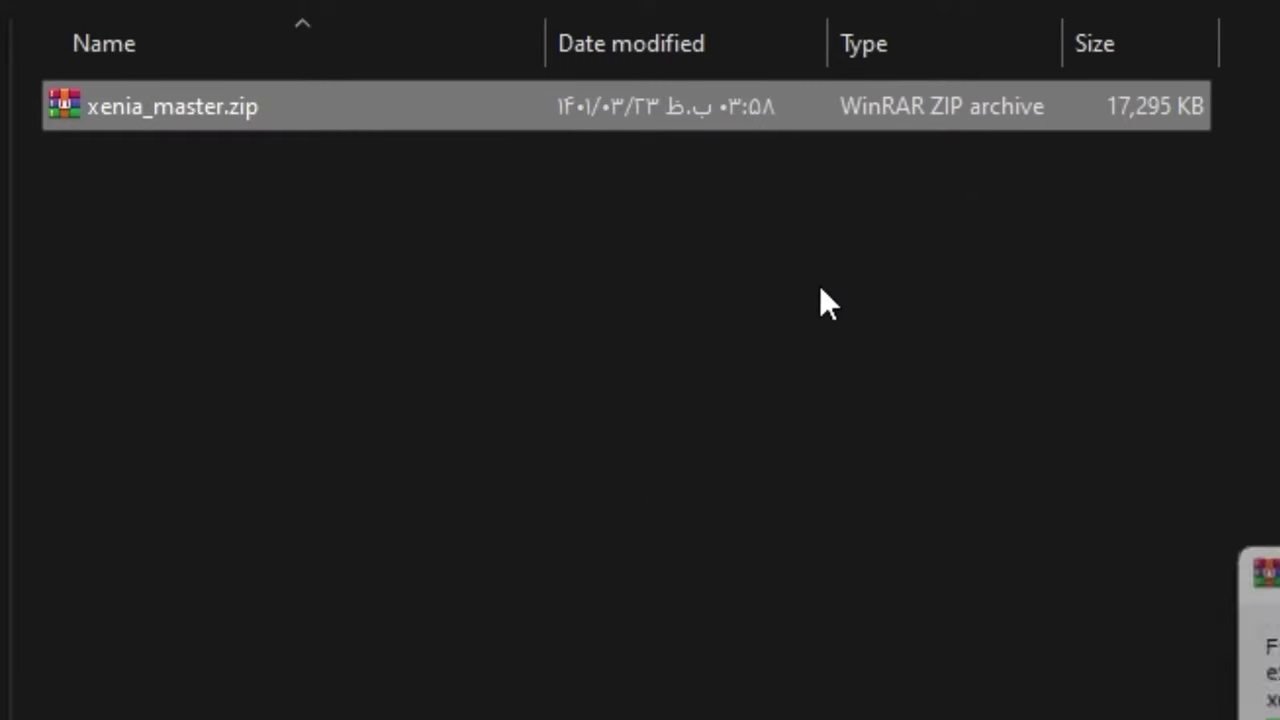
pyautogui.click(219, 104)
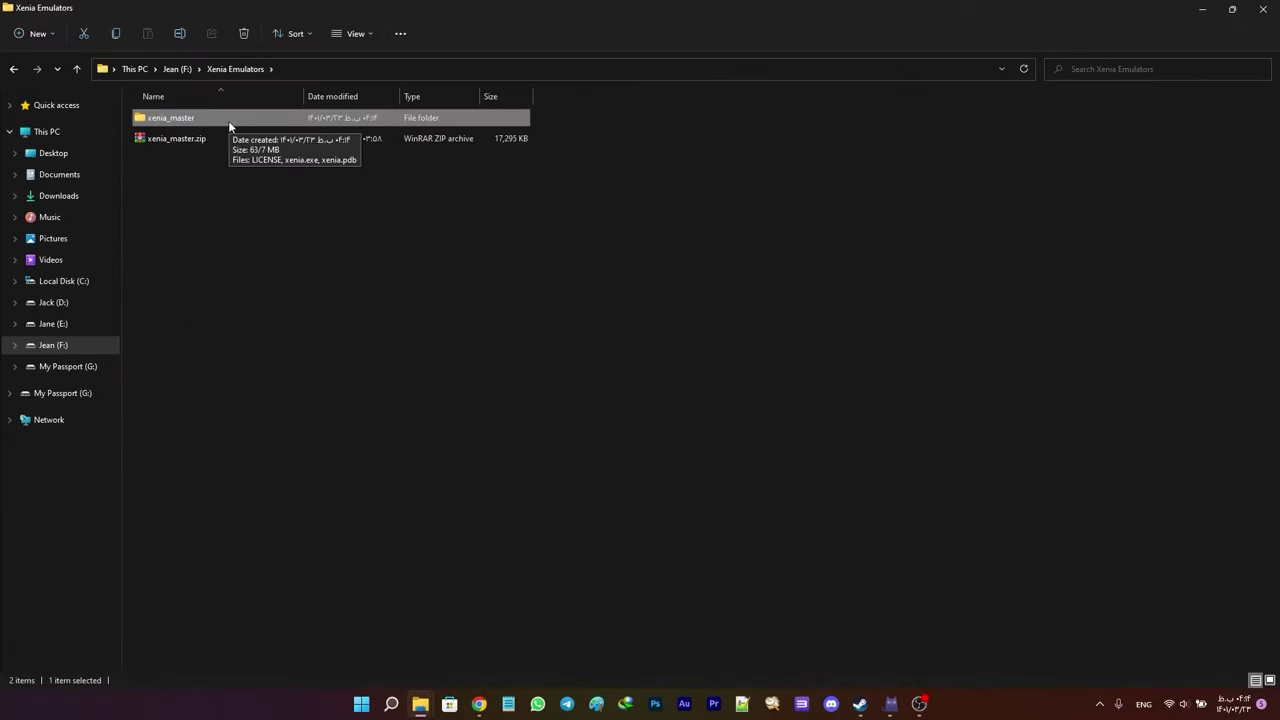
# - Create an empty portable.txt inside xenia_master, then launch xenia.exe
pyautogui.doubleClick(228, 120)
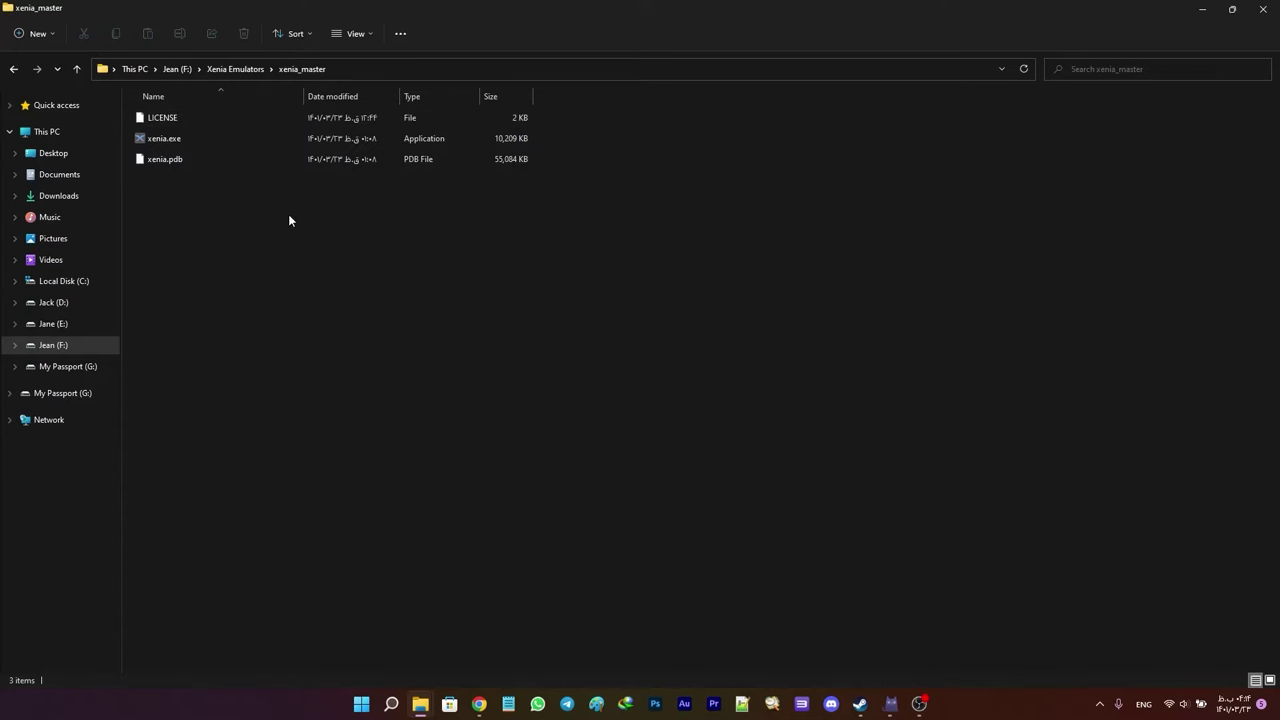
pyautogui.rightClick(240, 206)
pyautogui.moveTo(294, 455)
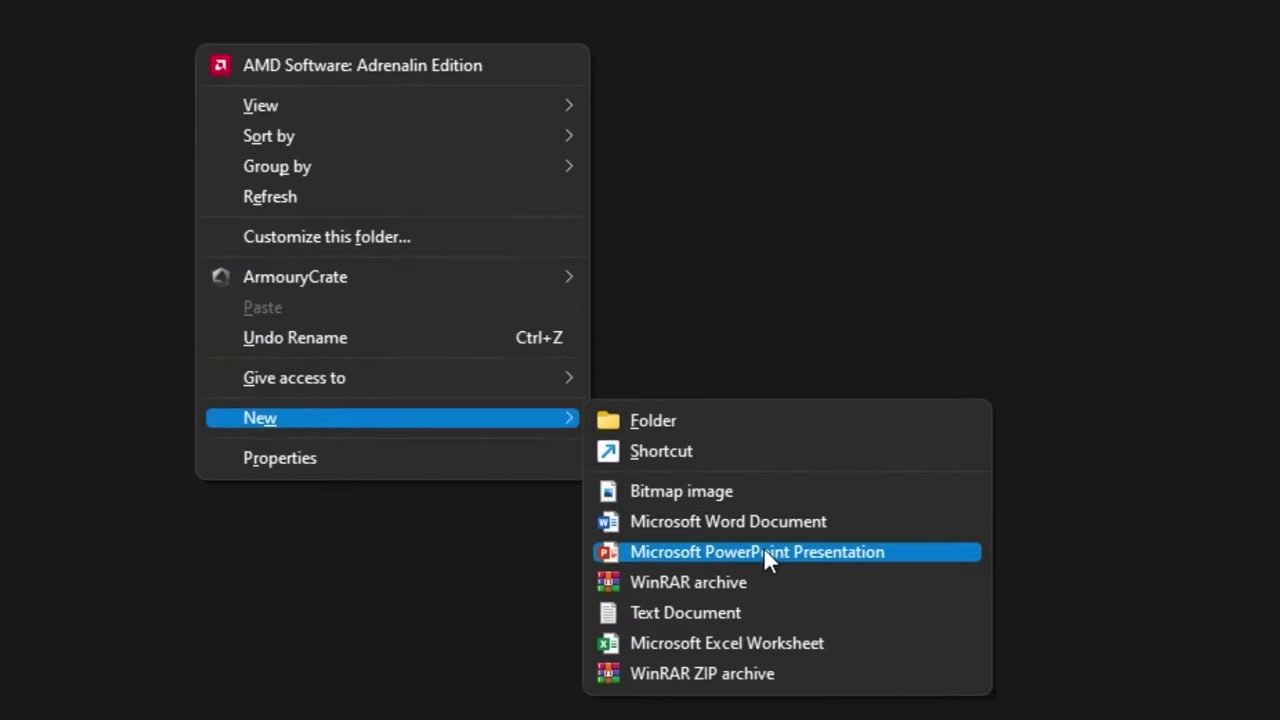
pyautogui.click(756, 612)
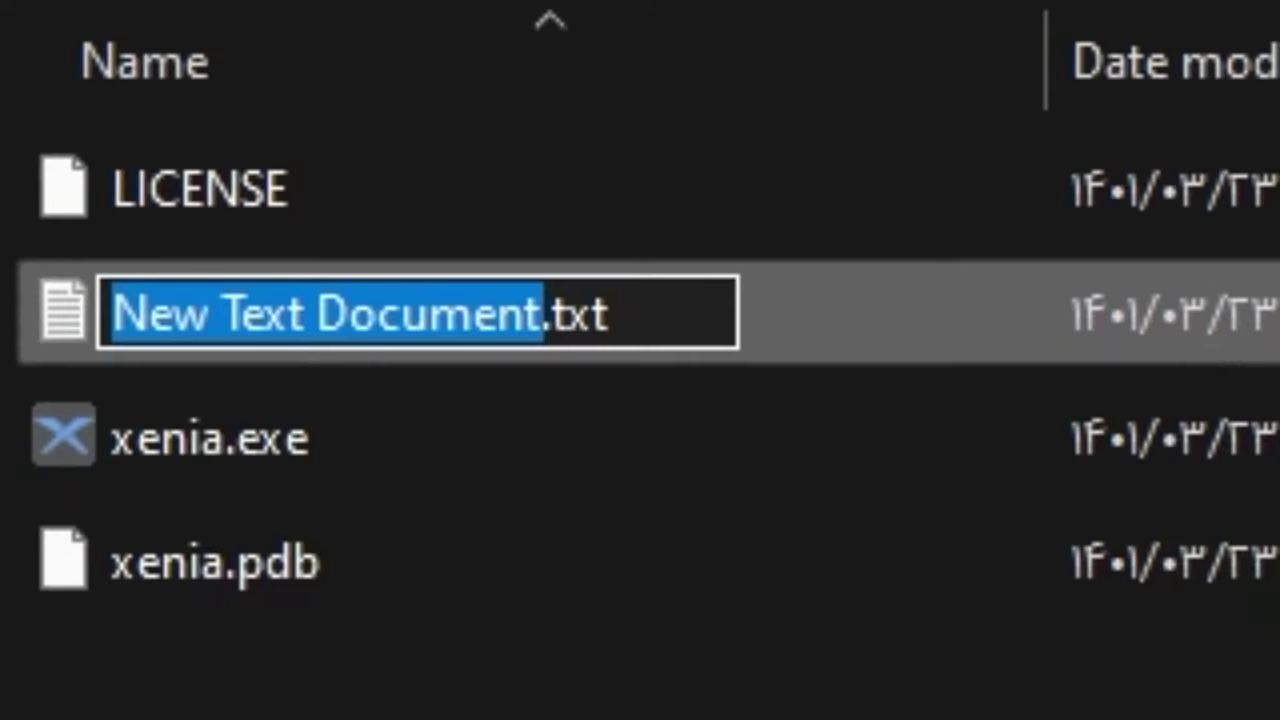
pyautogui.write('portabl')
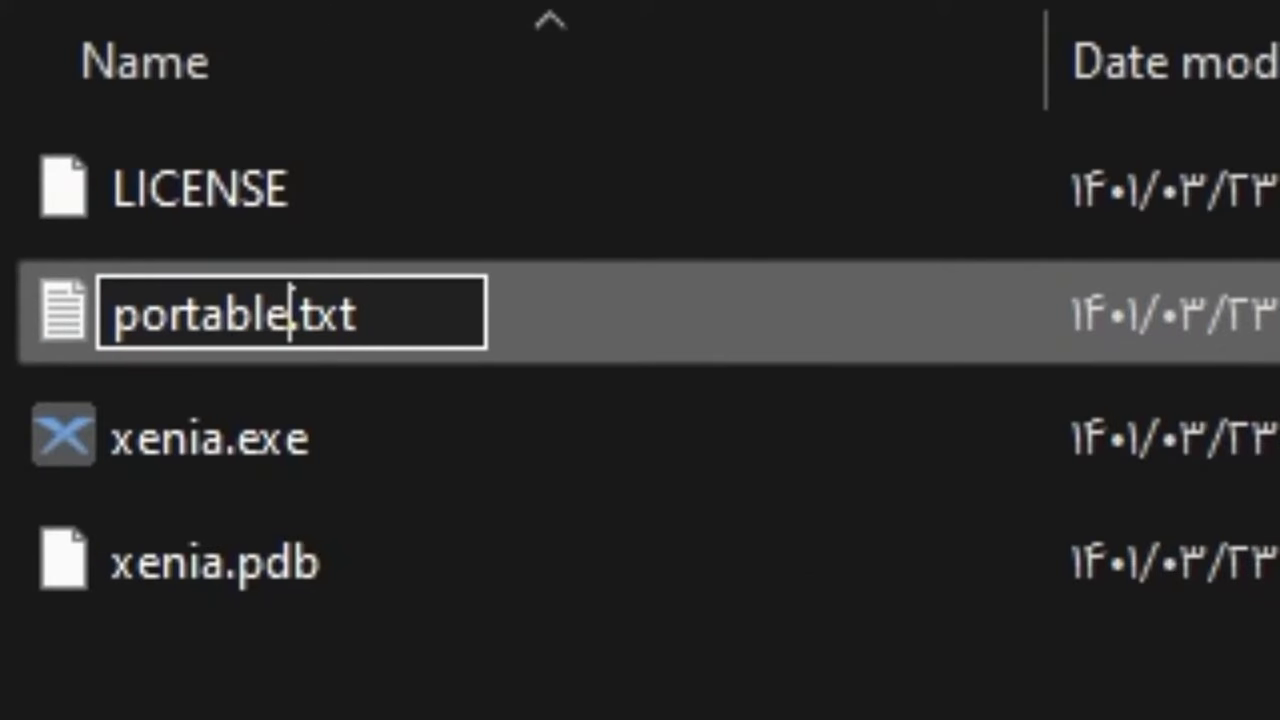
pyautogui.write('e')
pyautogui.press('Return')
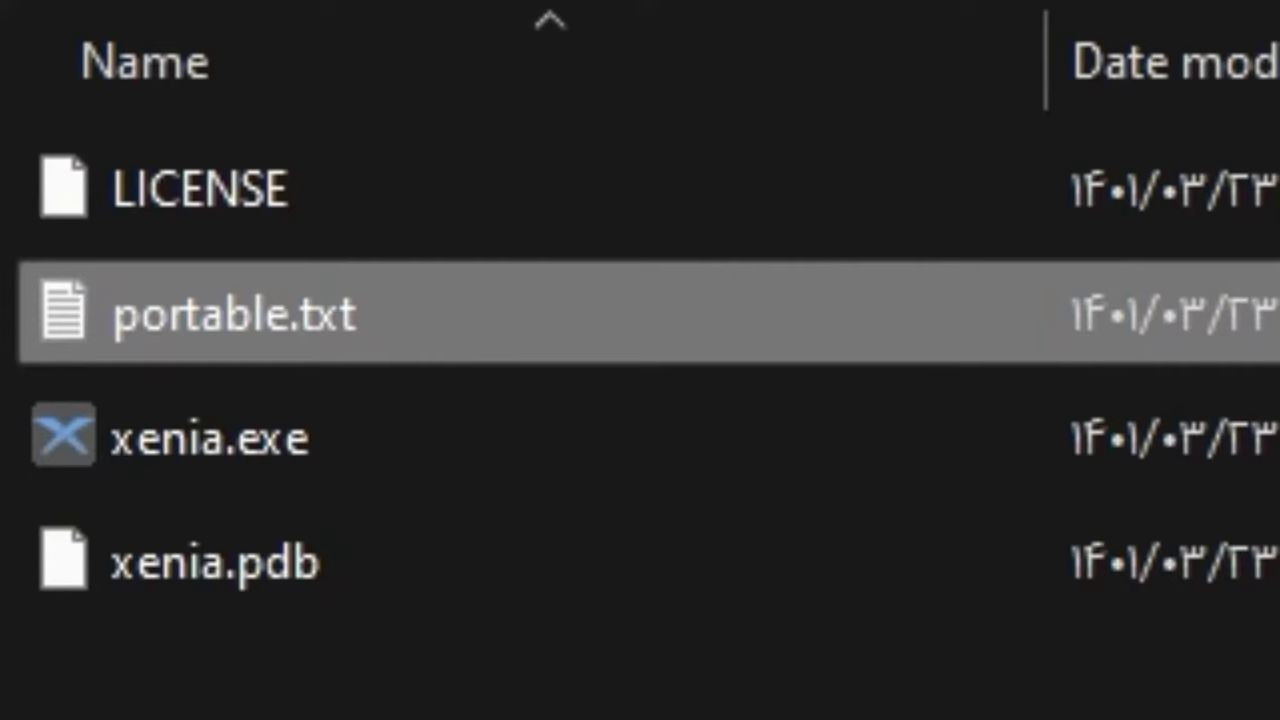
pyautogui.doubleClick(226, 432)
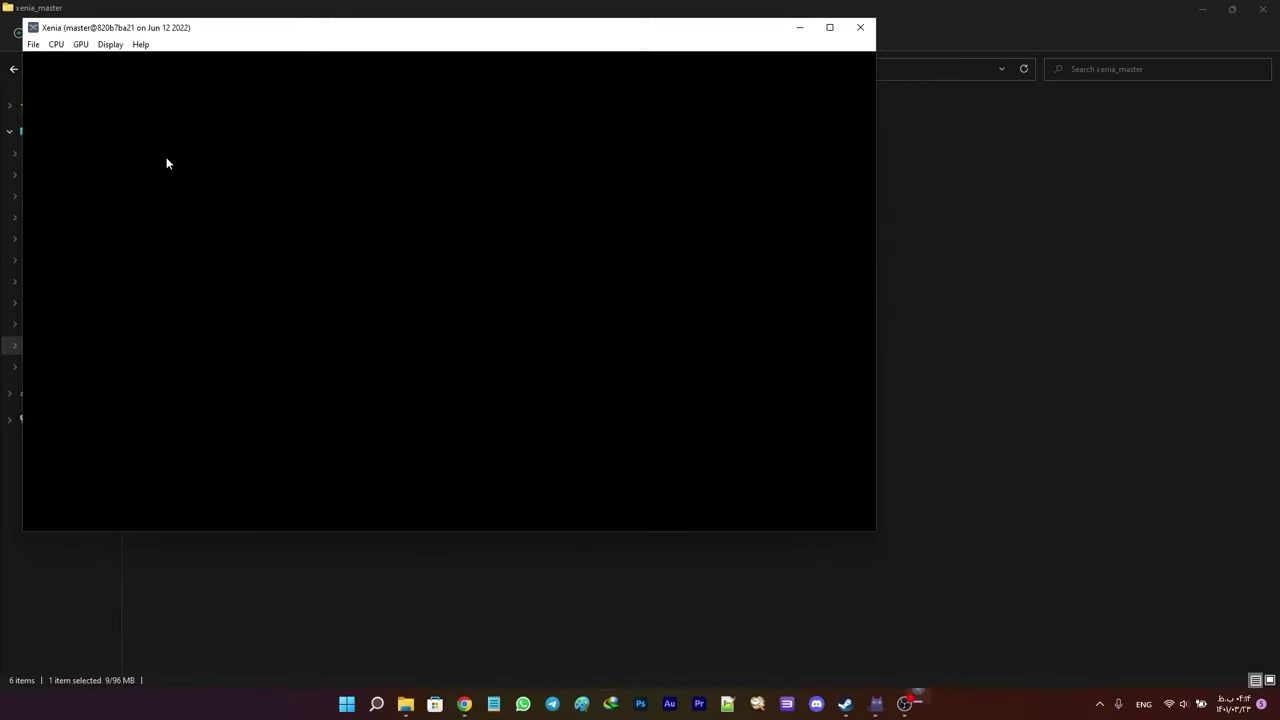
# - Close the freshly launched Xenia window so its config and log files remain
pyautogui.moveTo(196, 36); pyautogui.dragTo(537, 115)
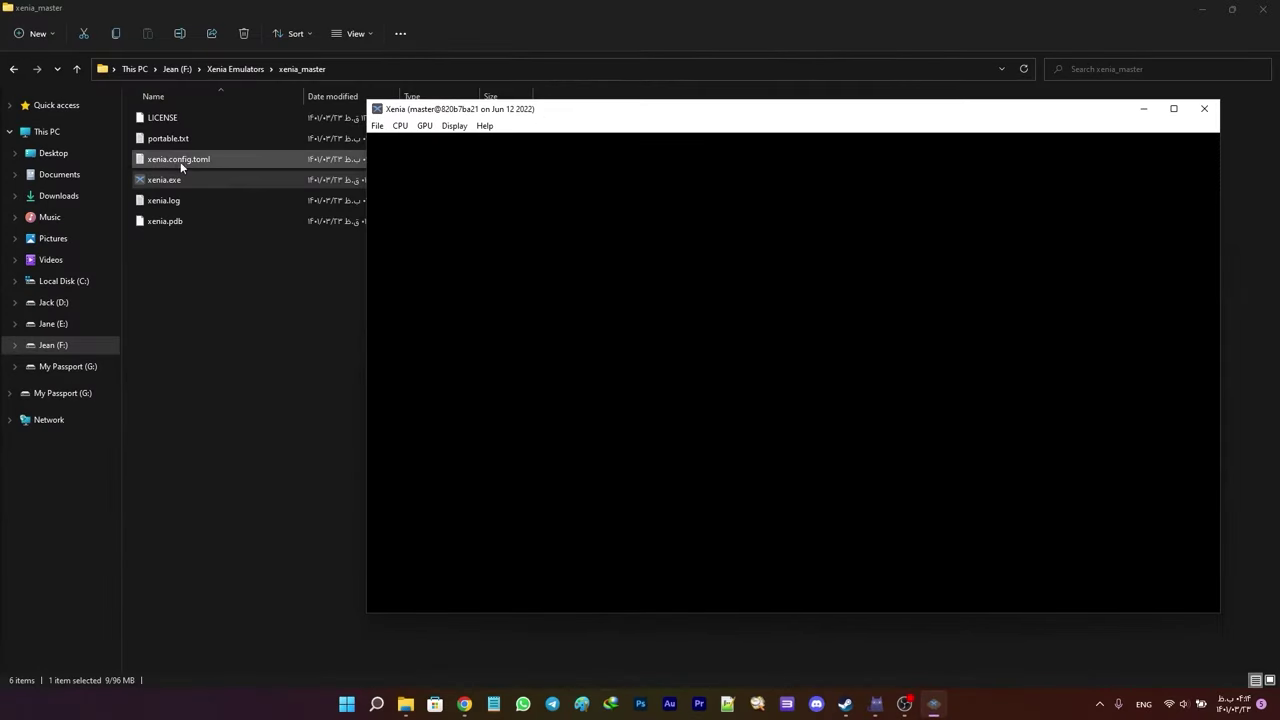
pyautogui.click(1203, 110)
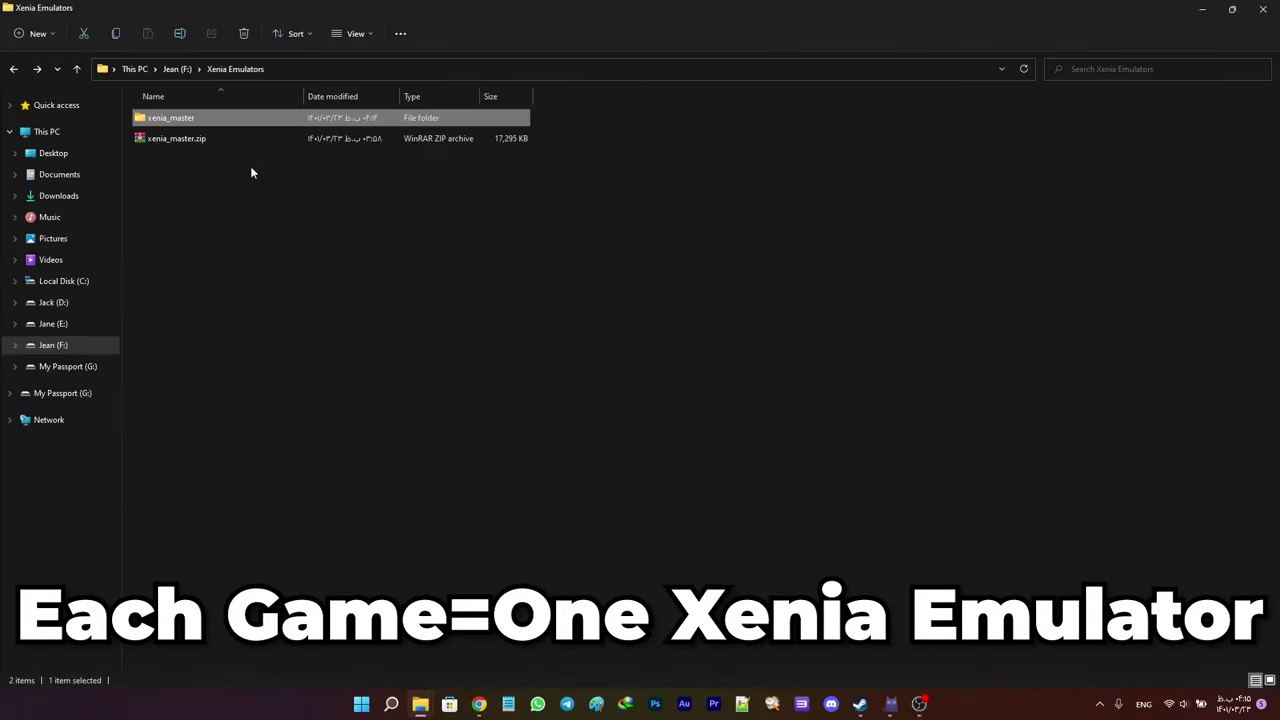
# - Duplicate xenia_master, name the copy X-Men Destiny, and open that folder
pyautogui.hotkey('ctrl', 'c')
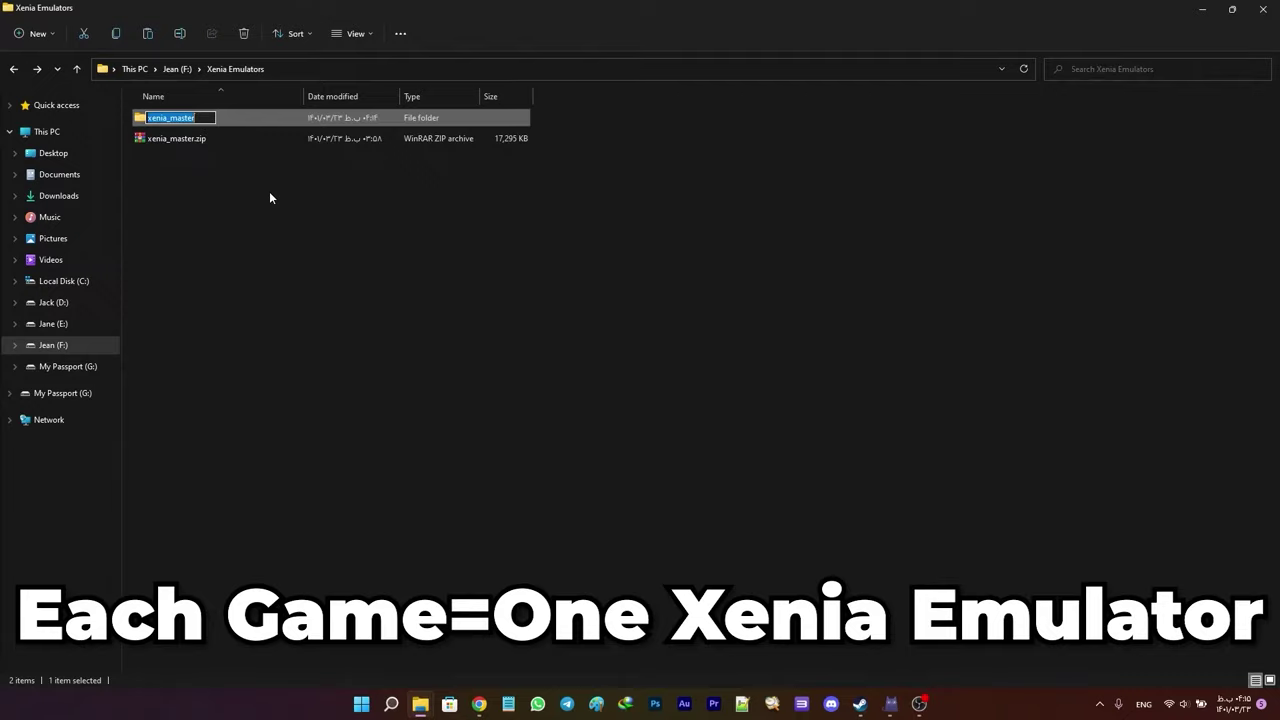
pyautogui.hotkey('ctrl', 'v')
pyautogui.hotkey('ctrl', 'v')
pyautogui.hotkey('ctrl', 'v')
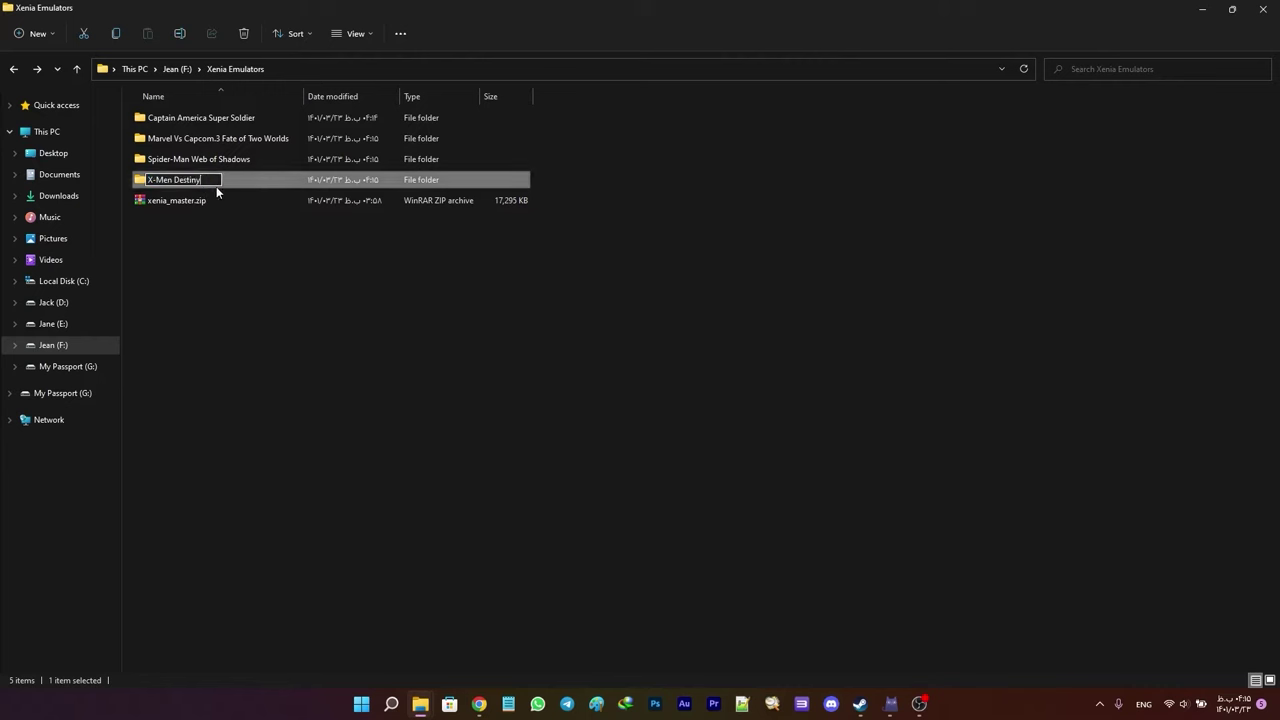
pyautogui.click(303, 244)
pyautogui.doubleClick(191, 177)
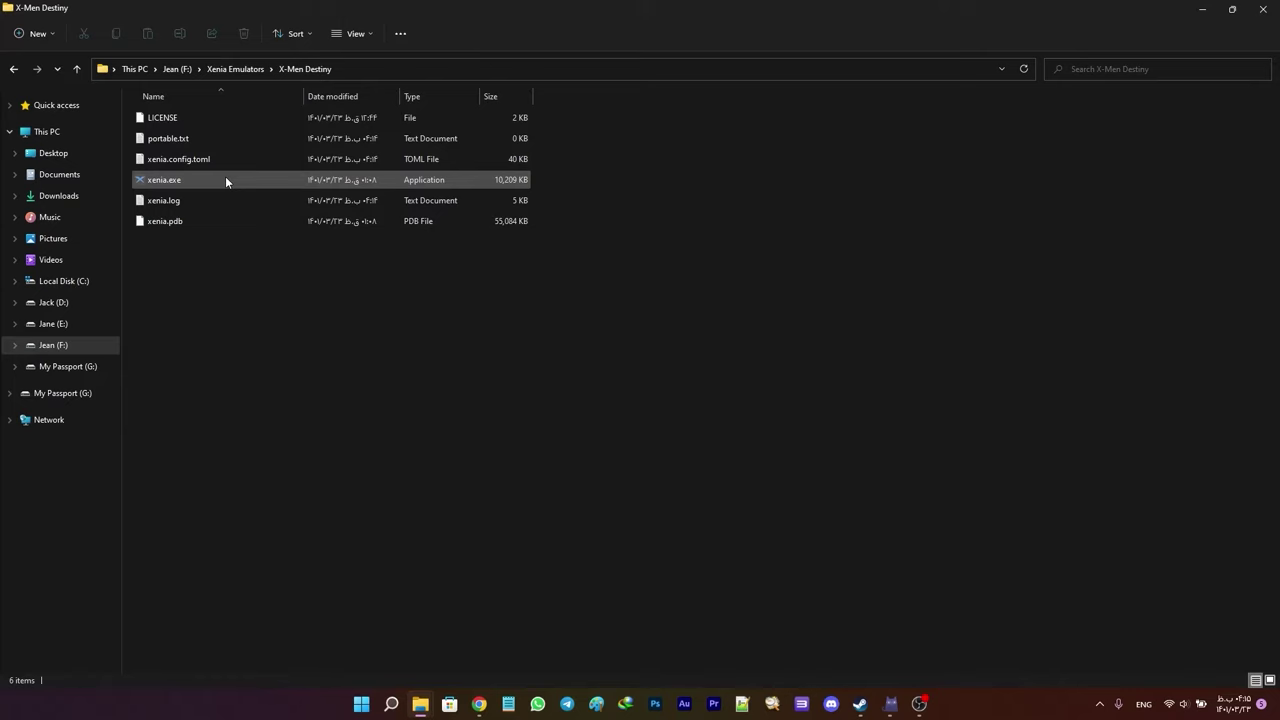
# - Edit X-Men Destiny's xenia.config.toml in Notepad++, showing the [GPU] draw_resolution_scale entries
pyautogui.rightClick(168, 162)
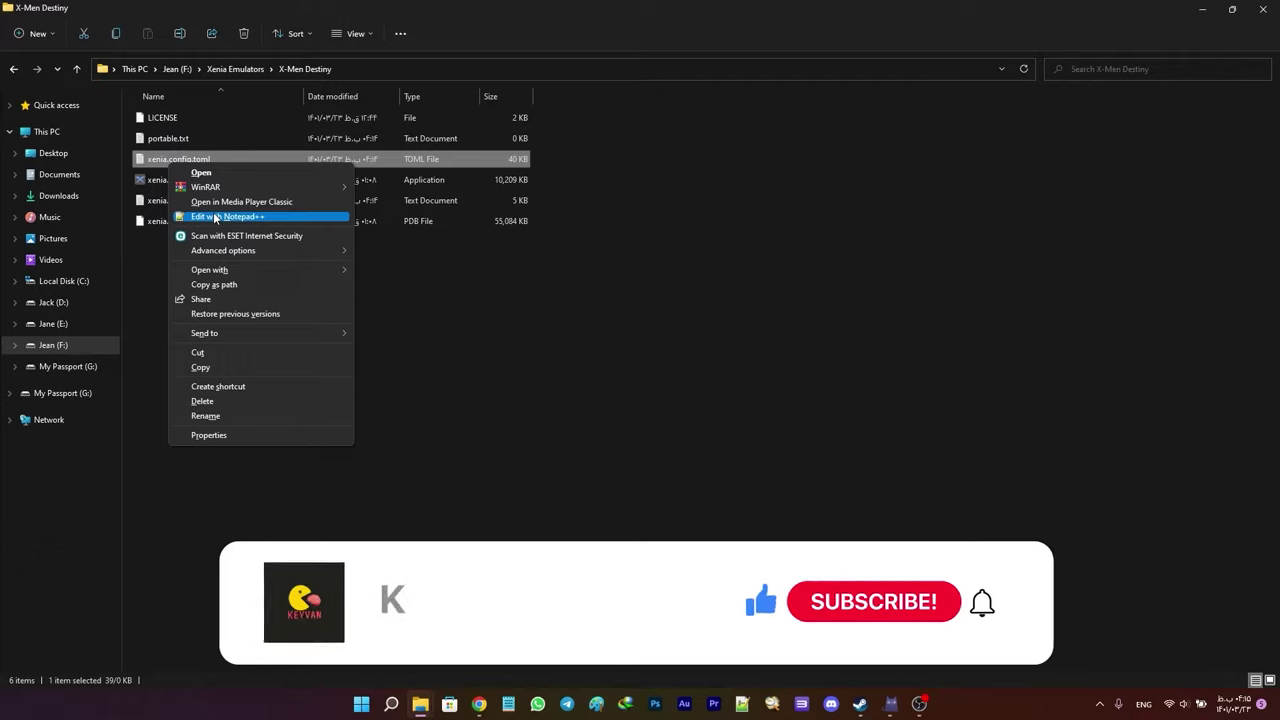
pyautogui.click(316, 349)
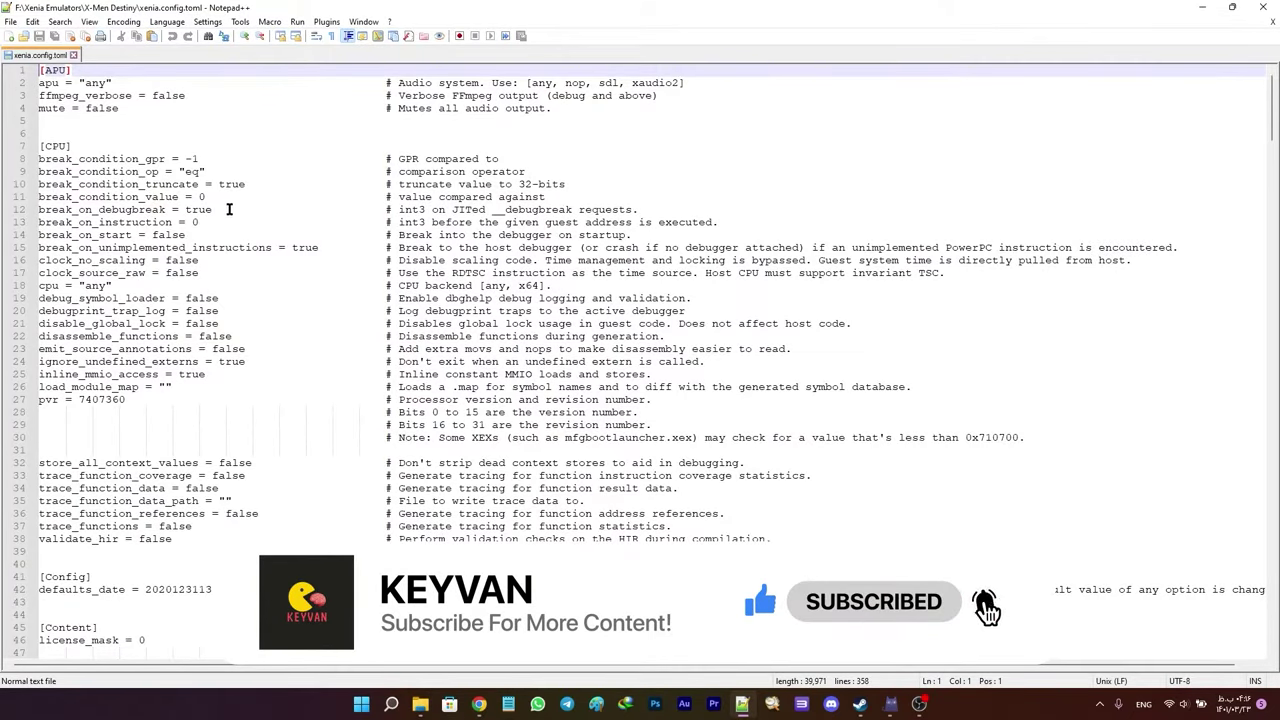
pyautogui.scroll(-8, 228, 209)
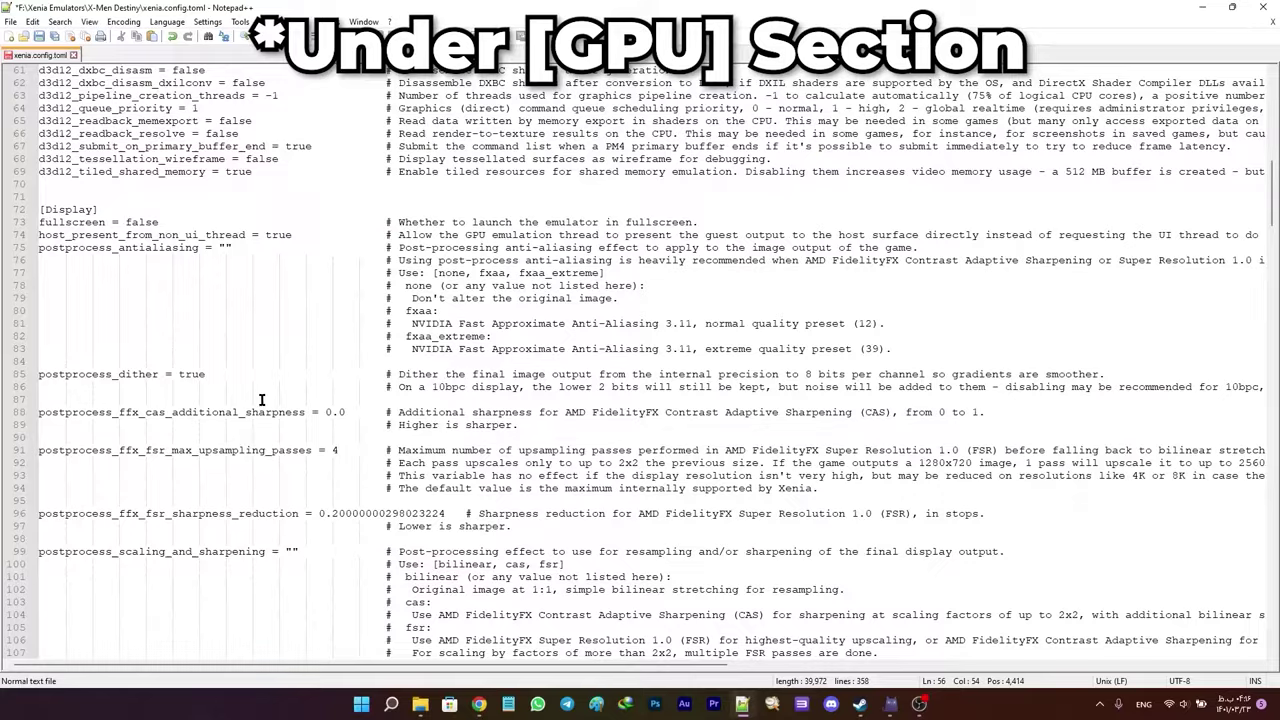
pyautogui.scroll(-5, 261, 395)
pyautogui.scroll(-15, 261, 395)
pyautogui.scroll(6, 261, 395)
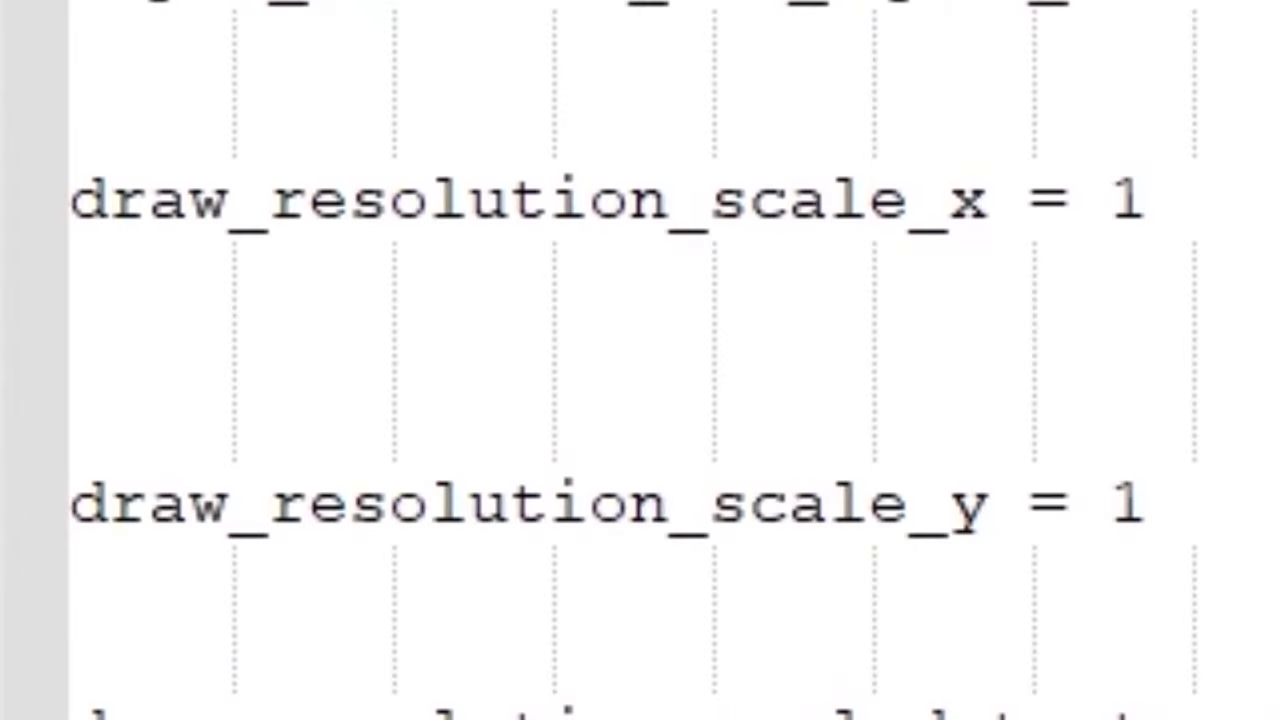
# - Select the draw_resolution_scale_x value in the config for editing
pyautogui.doubleClick(1146, 200)
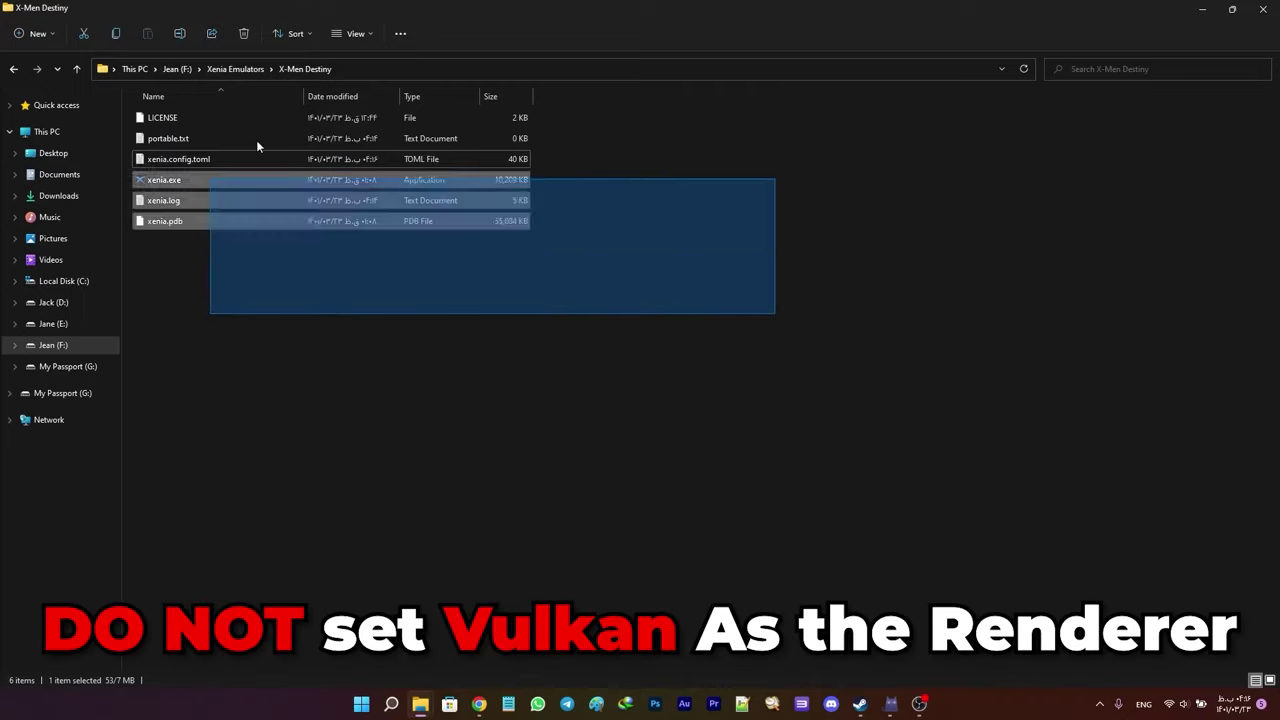
# - Download the game patches zip from the GitHub all patches instructions
pyautogui.moveTo(257, 143); pyautogui.dragTo(397, 378)
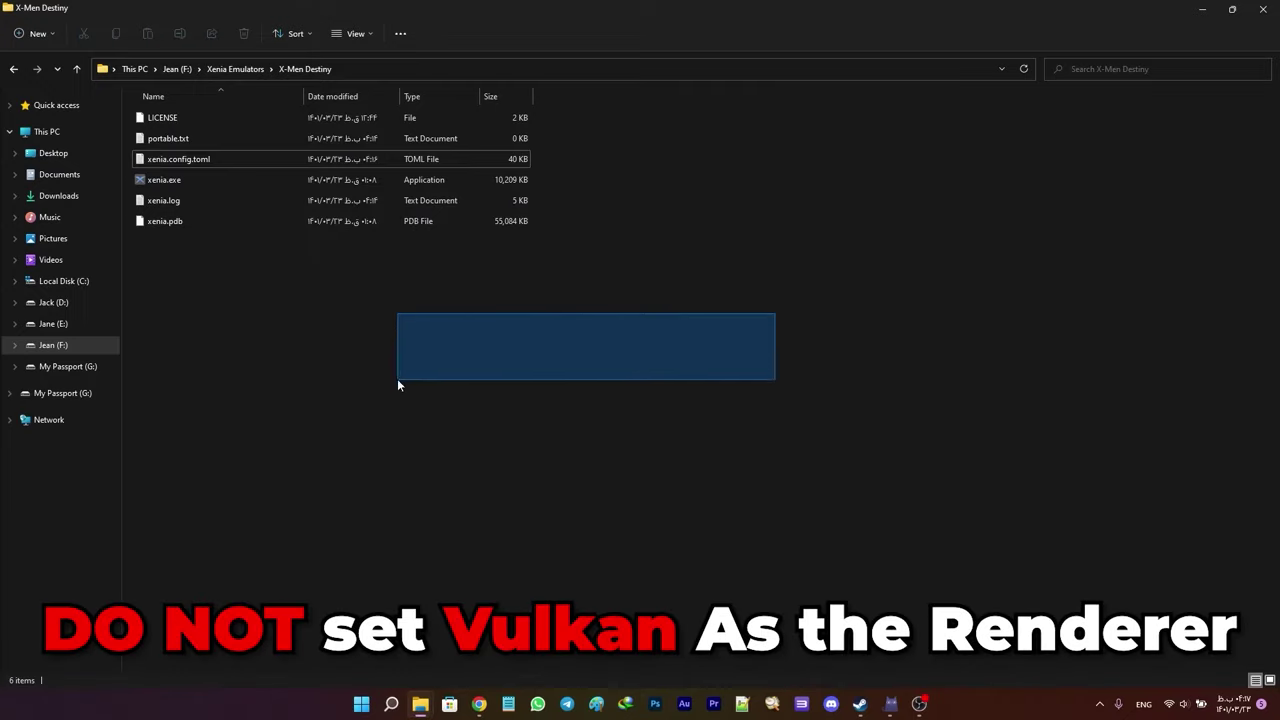
pyautogui.click(165, 180)
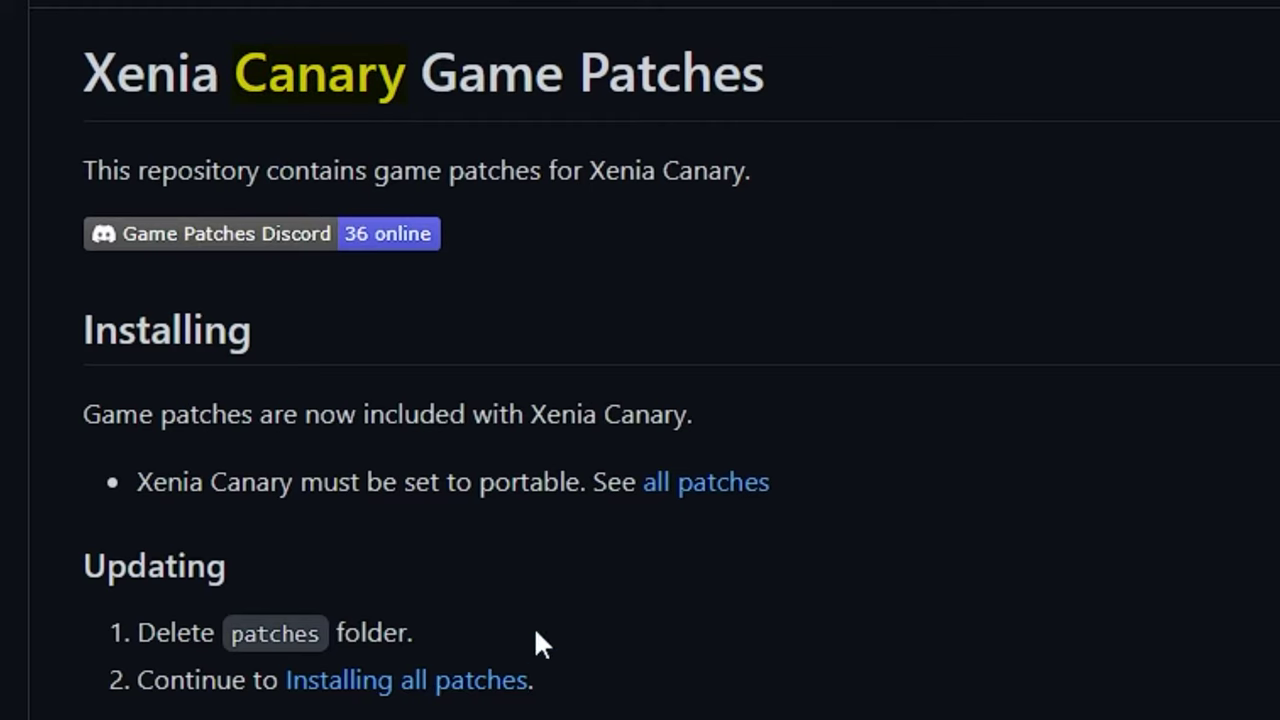
pyautogui.click(420, 681)
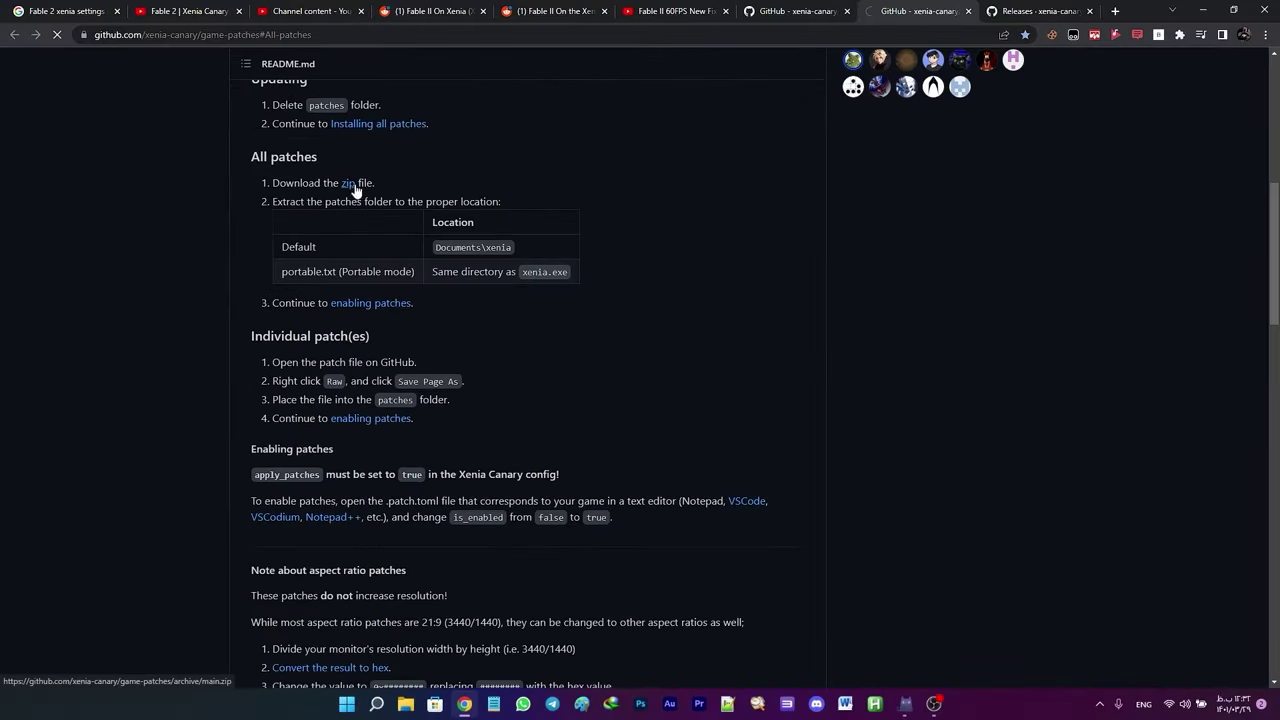
pyautogui.click(350, 183)
pyautogui.click(621, 409)
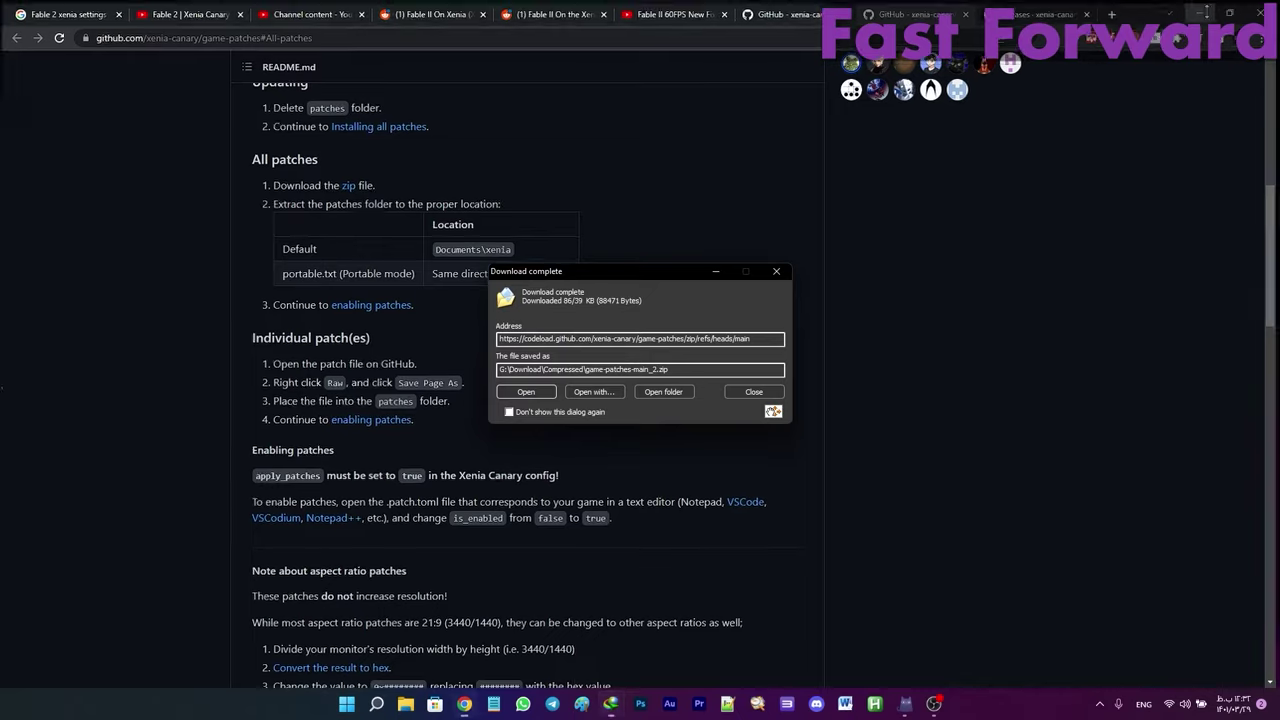
# - Extract Xenia Canary into a new Fable 2 folder in F:\Xenia Emulators
pyautogui.click(464, 704)
pyautogui.click(526, 391)
pyautogui.doubleClick(147, 494)
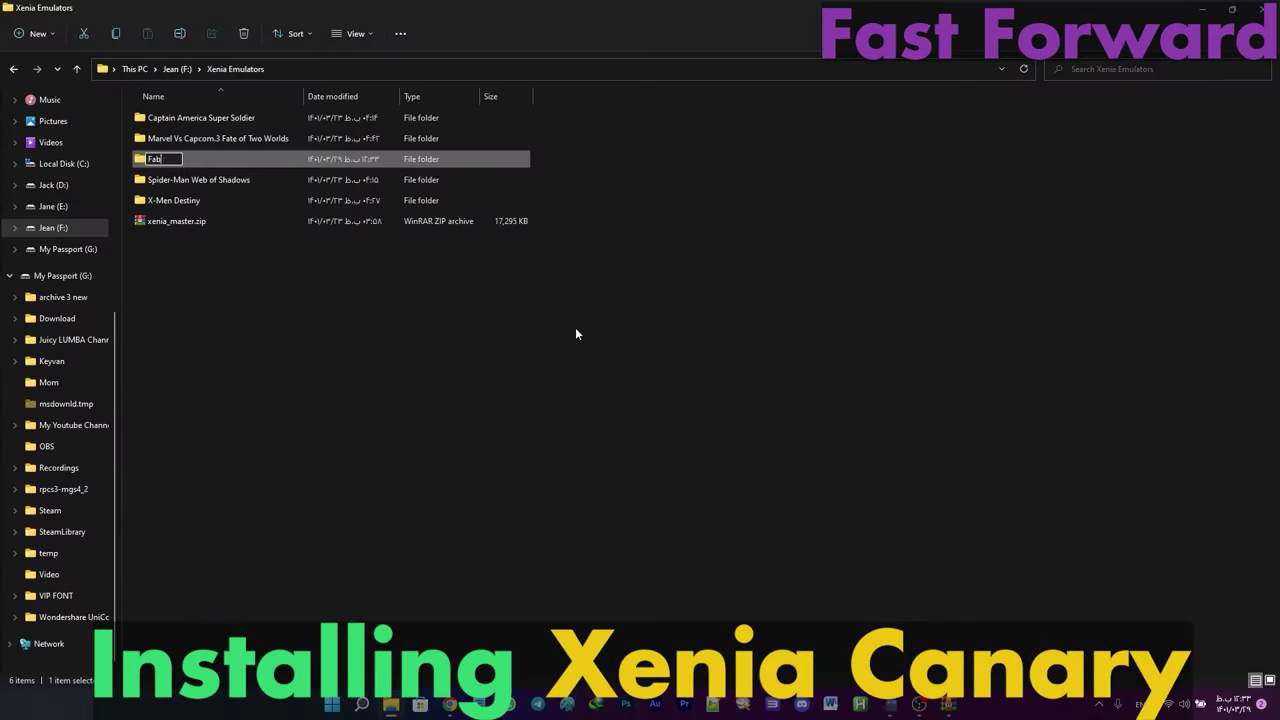
pyautogui.press('Return')
pyautogui.press('Return')
pyautogui.click(1091, 192)
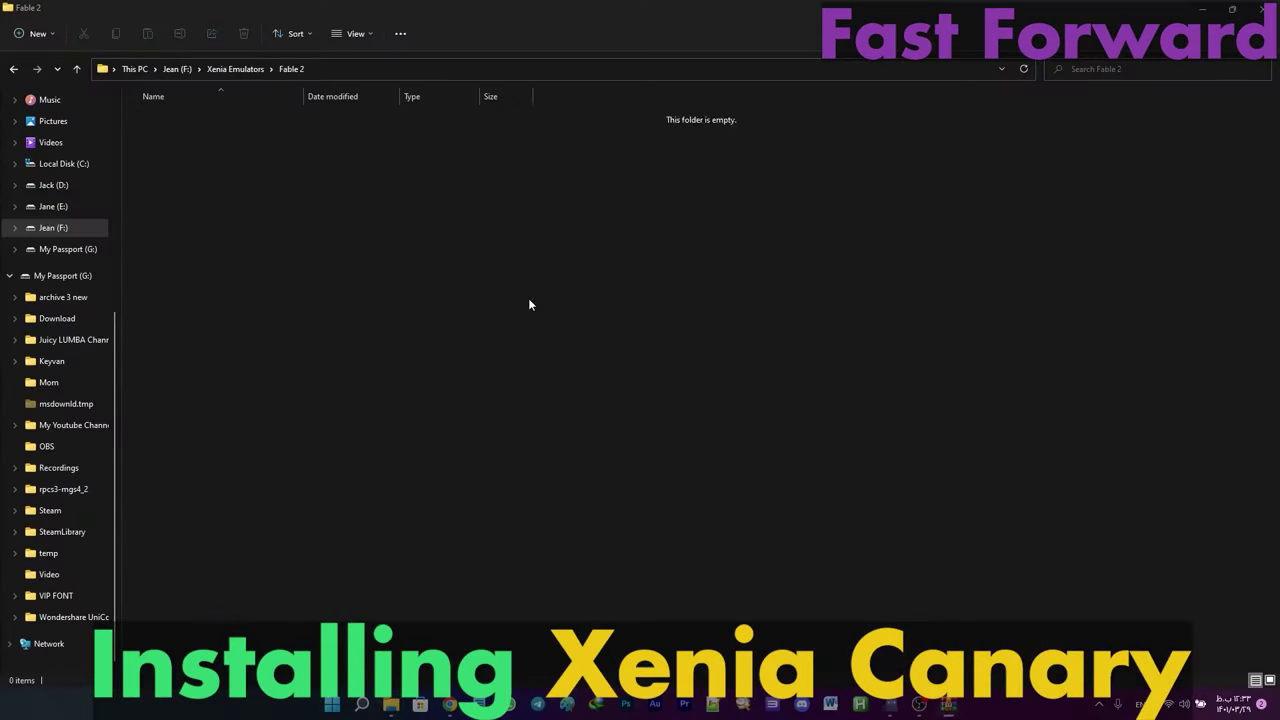
# - Add an empty portable.txt to Fable 2, then run xenia_canary.exe once and minimise it
pyautogui.rightClick(247, 208)
pyautogui.moveTo(330, 386)
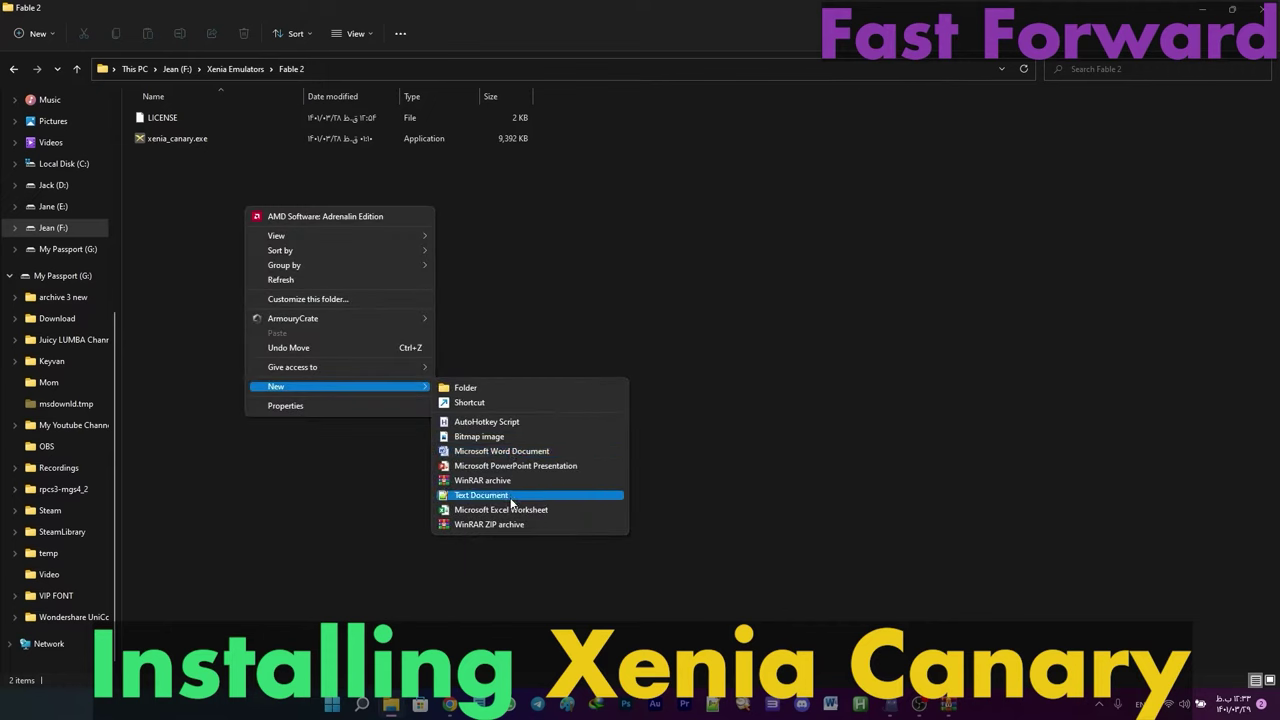
pyautogui.click(510, 495)
pyautogui.write('portable')
pyautogui.press('Return')
pyautogui.doubleClick(184, 162)
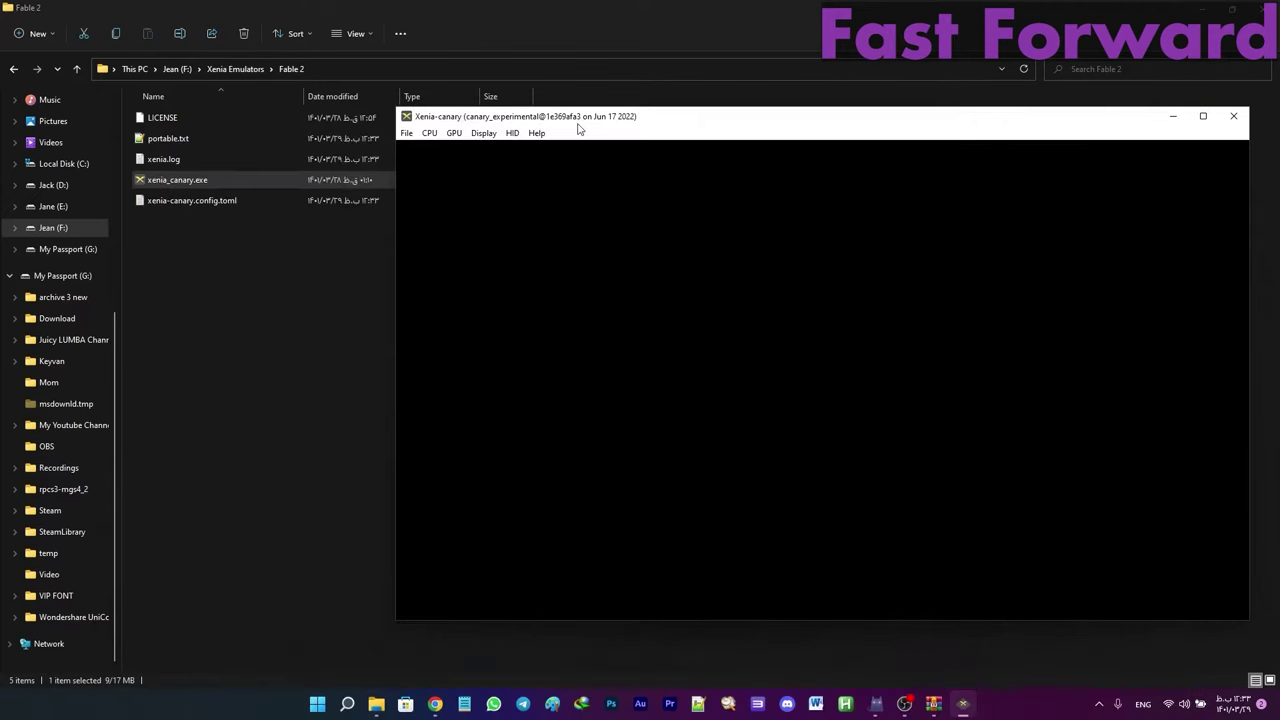
pyautogui.click(948, 710)
# - Extract the patches folder from the archive into Fable 2 and open it
pyautogui.click(948, 710)
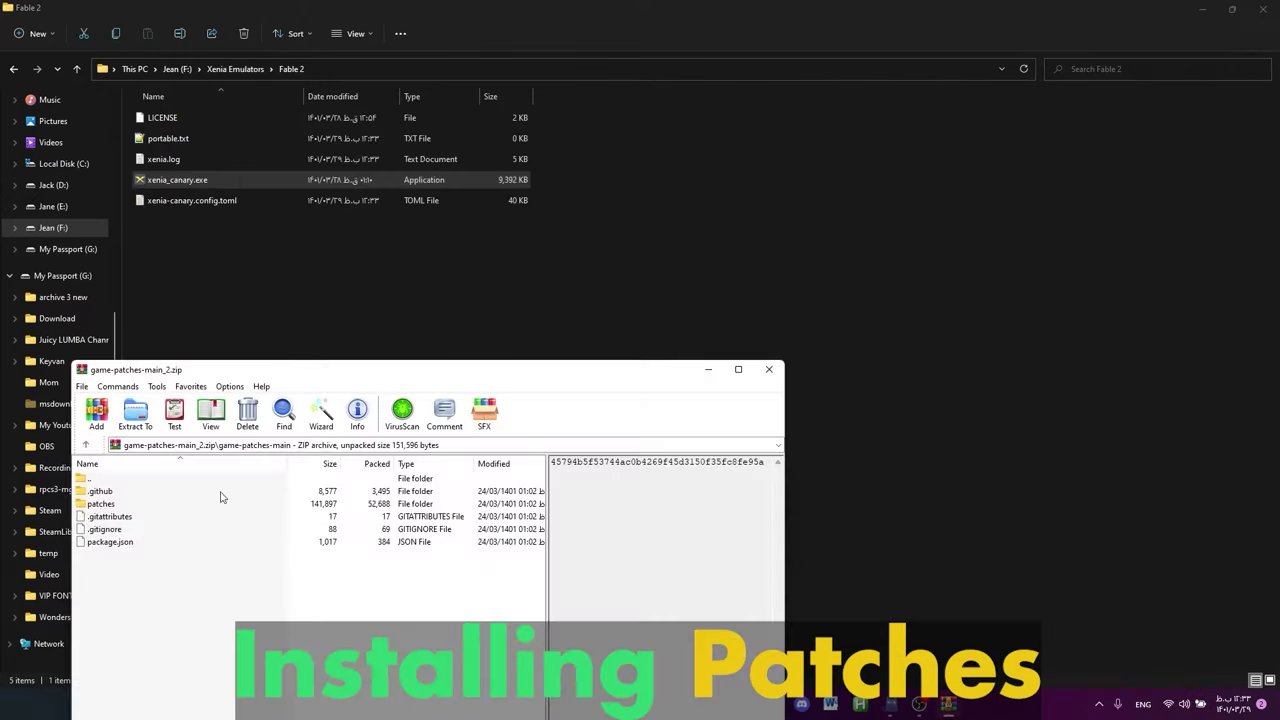
pyautogui.moveTo(104, 504); pyautogui.dragTo(160, 488)
pyautogui.moveTo(343, 322); pyautogui.dragTo(343, 322)
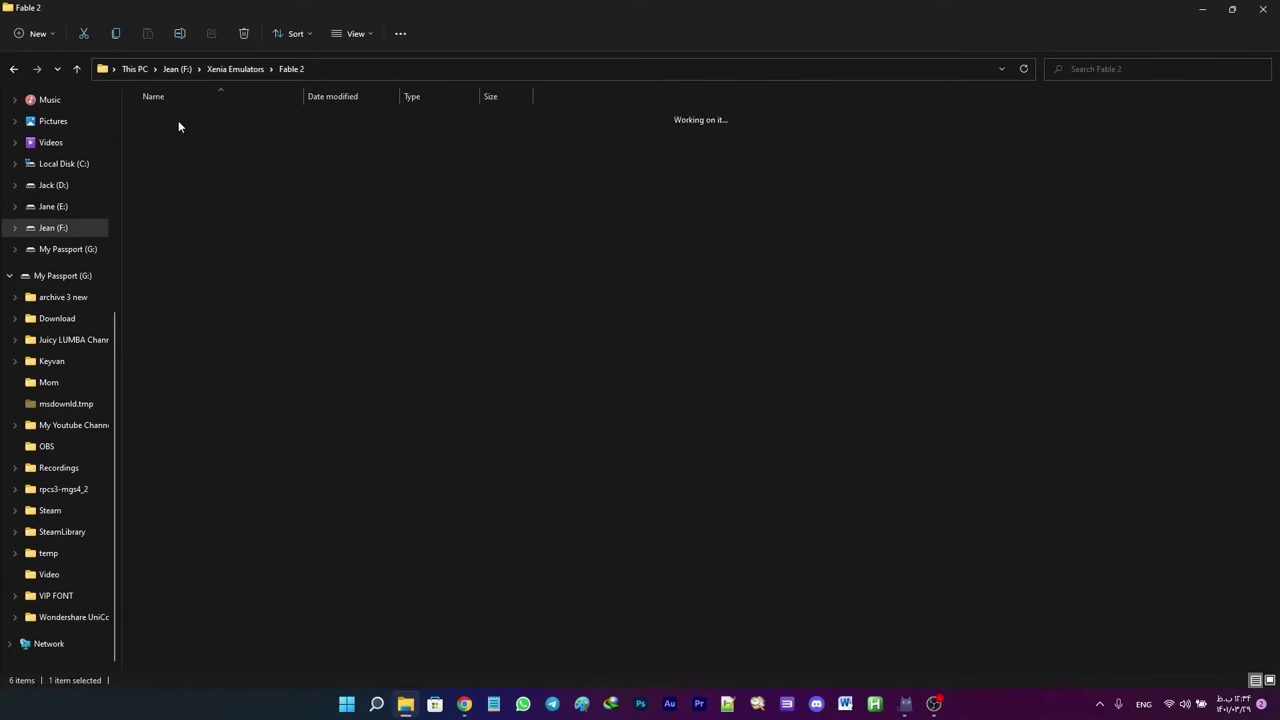
pyautogui.doubleClick(178, 118)
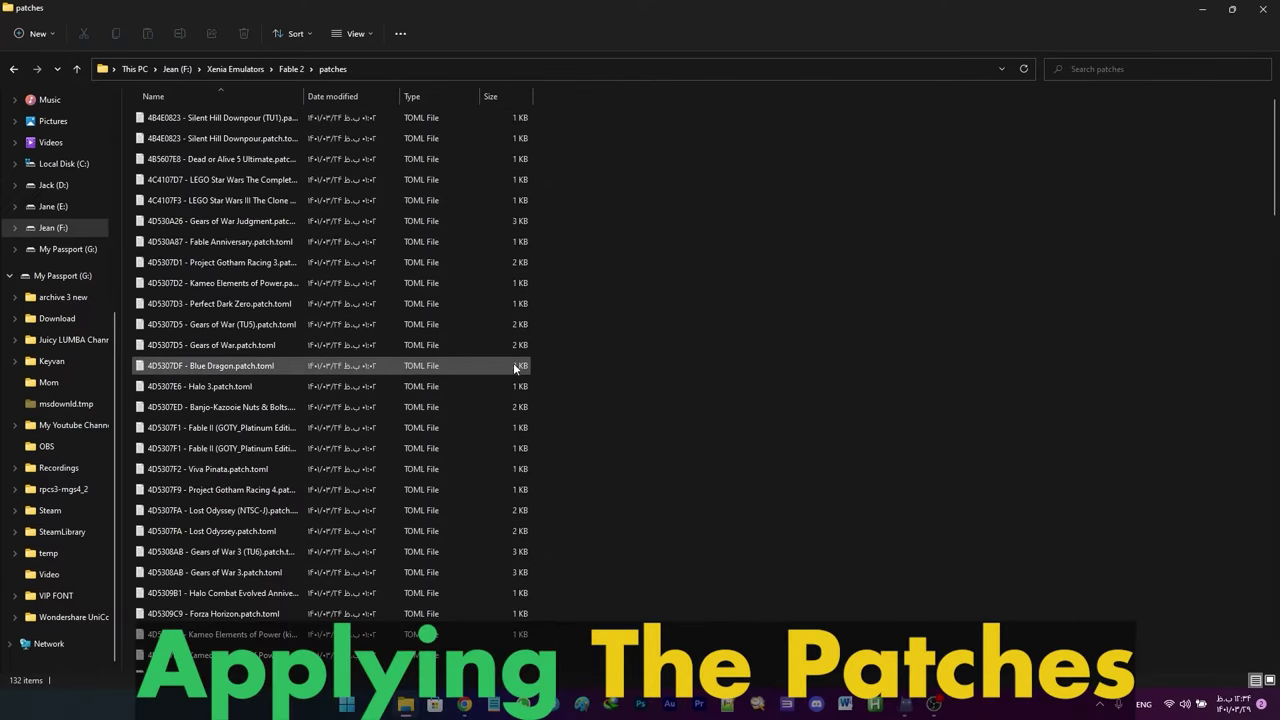
# - Search the patches for 'fable' and open the Fable II patch file in Notepad++
pyautogui.click(1128, 70)
pyautogui.write('fable')
pyautogui.rightClick(242, 144)
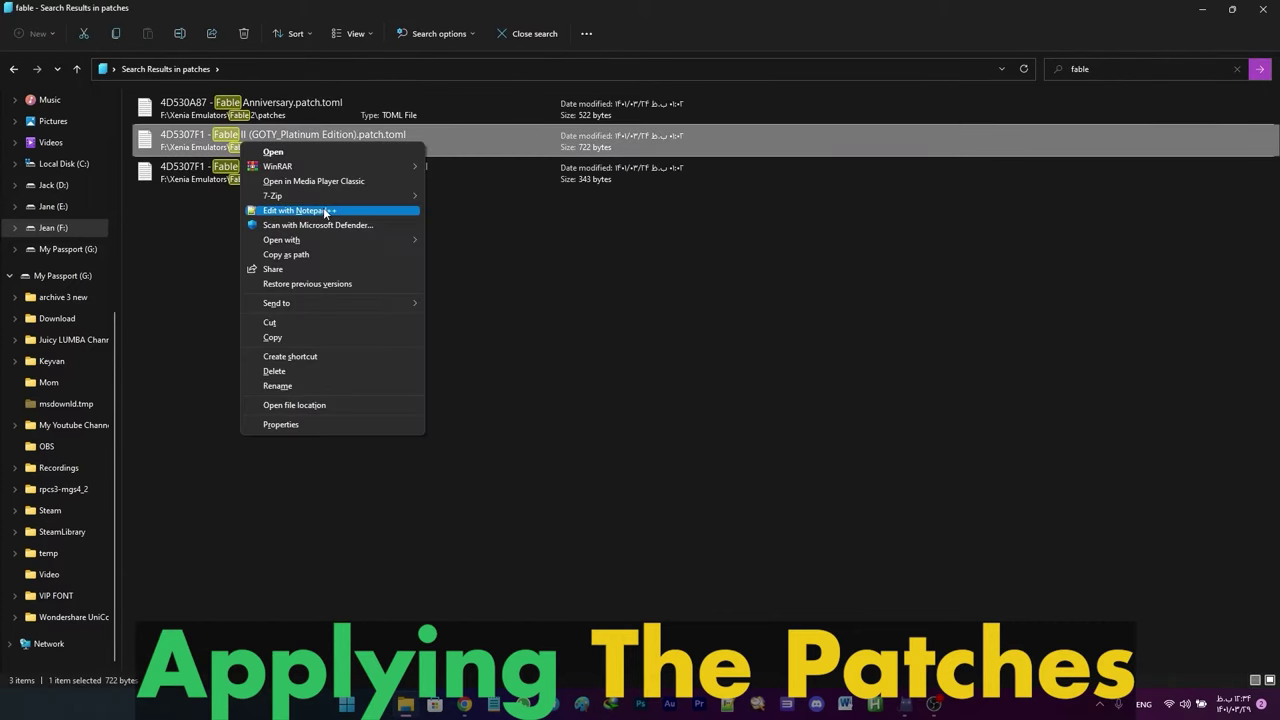
pyautogui.click(325, 212)
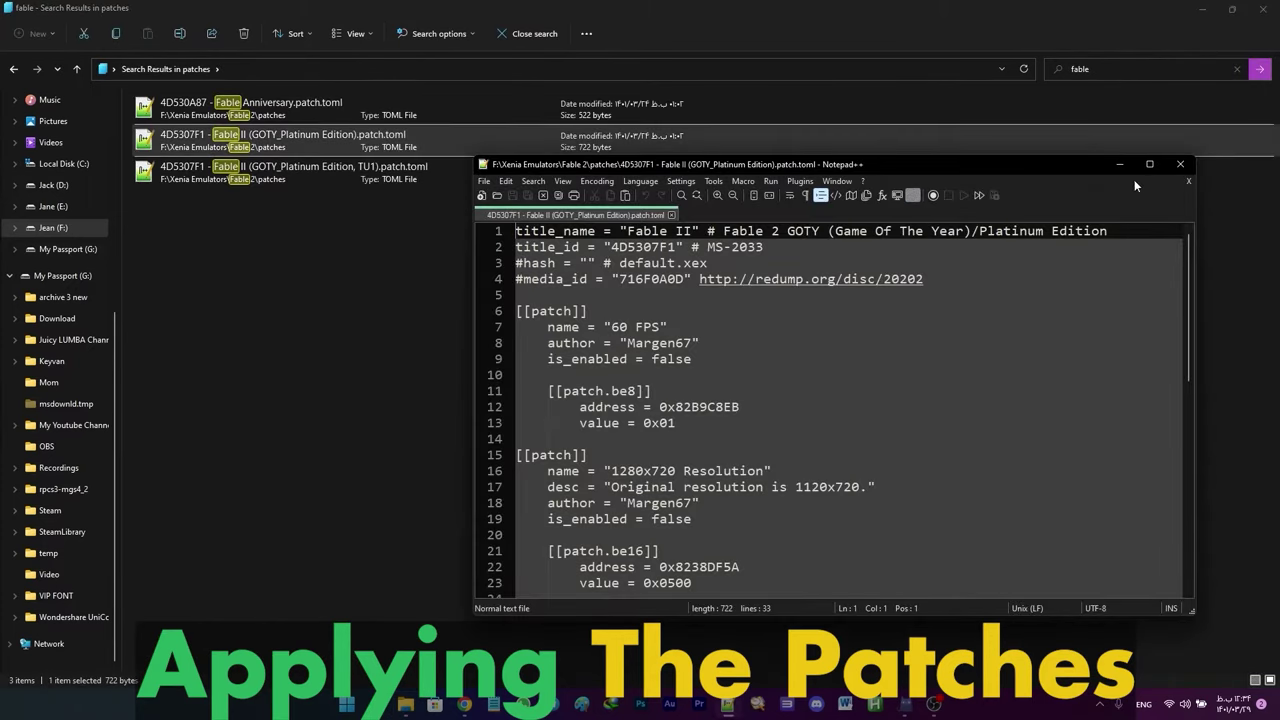
# - Set is_enabled to true for the 60 FPS, 1280x720 Resolution and Disable MSAA patches, then save
pyautogui.click(1146, 167)
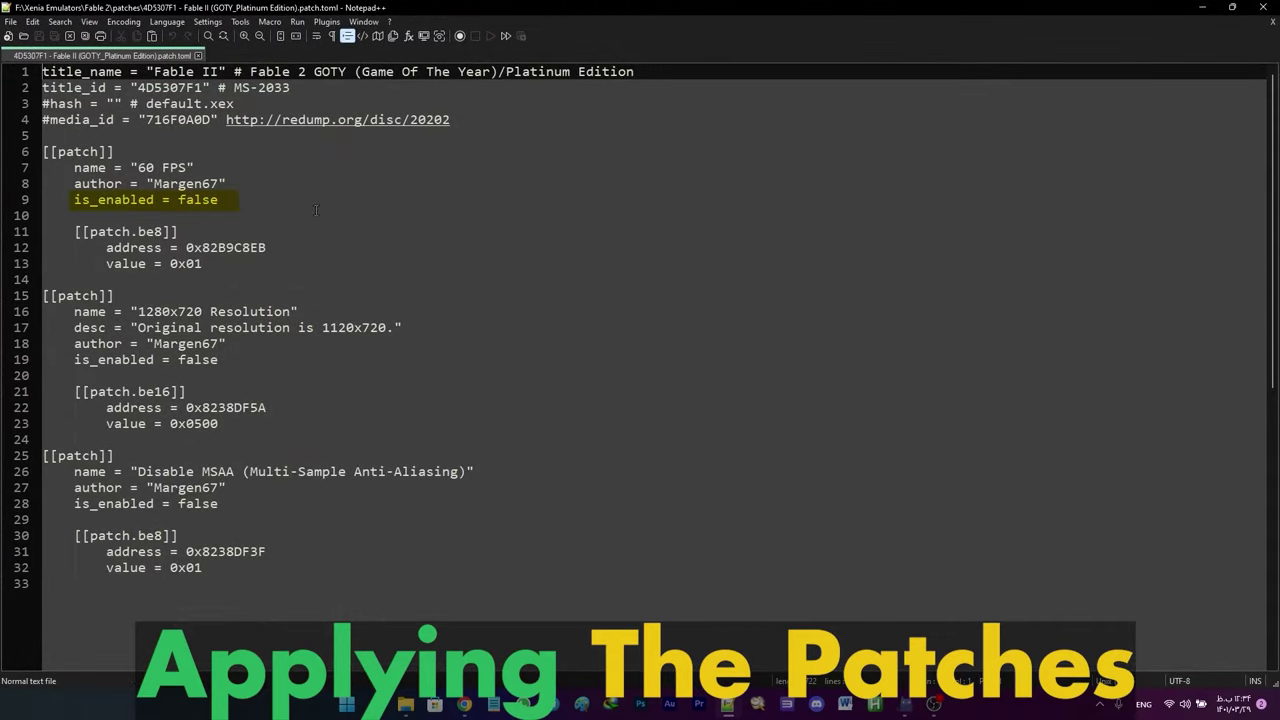
pyautogui.doubleClick(198, 199)
pyautogui.write('true')
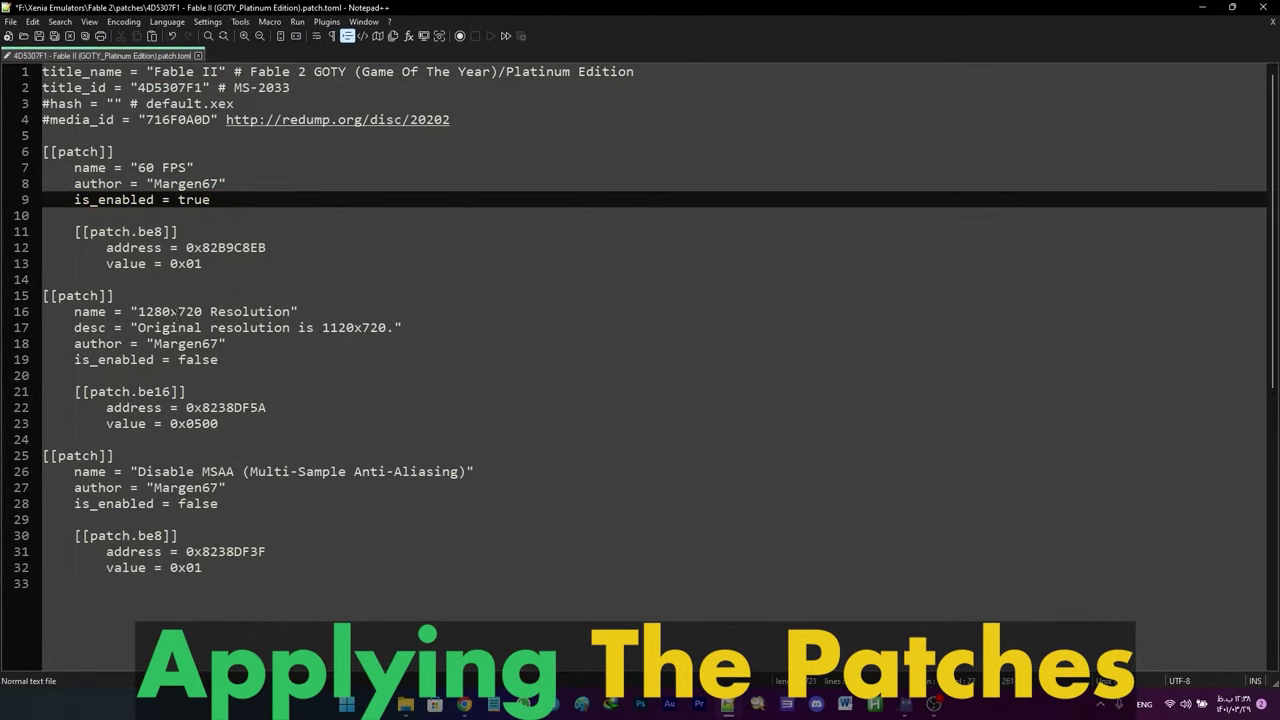
pyautogui.doubleClick(205, 359)
pyautogui.write('true')
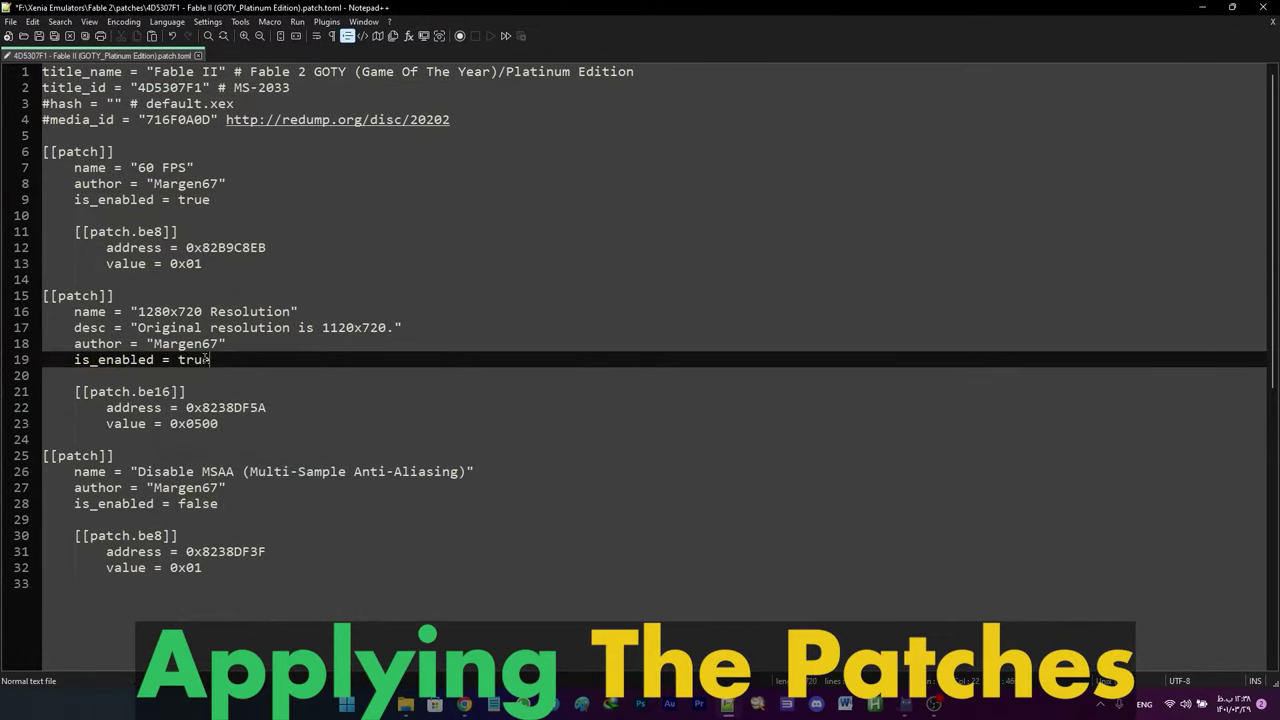
pyautogui.doubleClick(203, 507)
pyautogui.write('true')
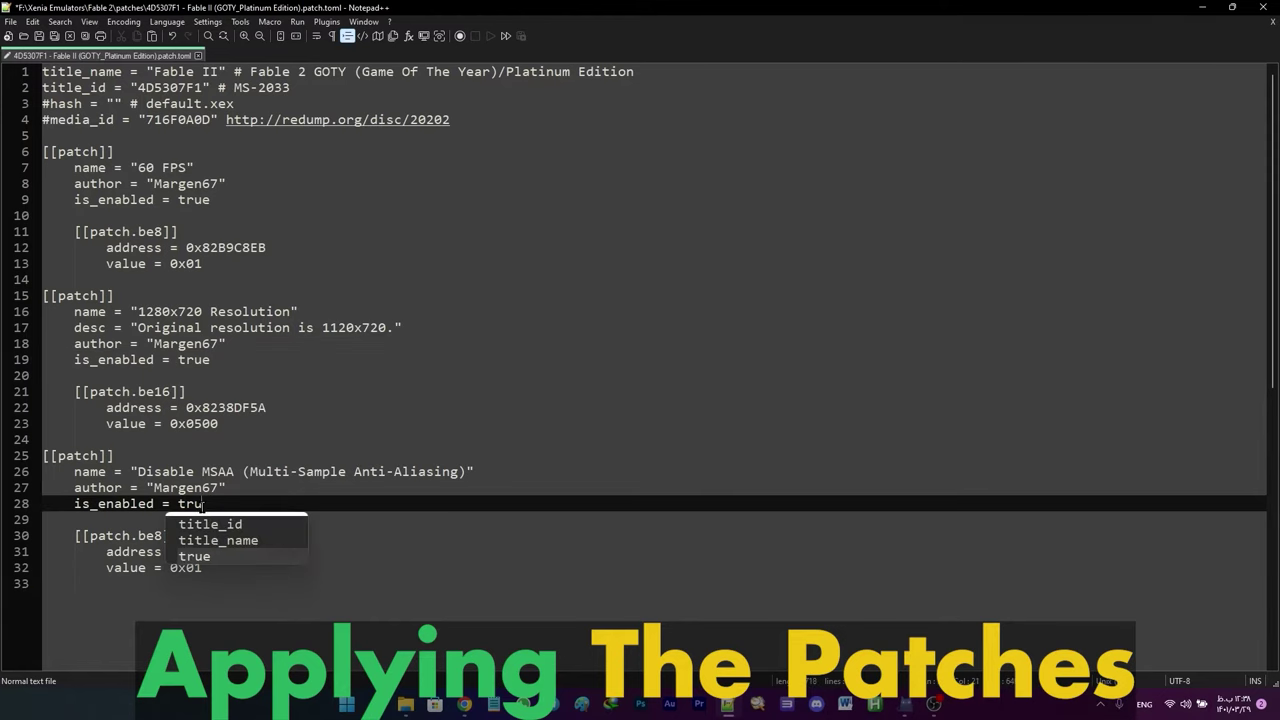
pyautogui.click(321, 536)
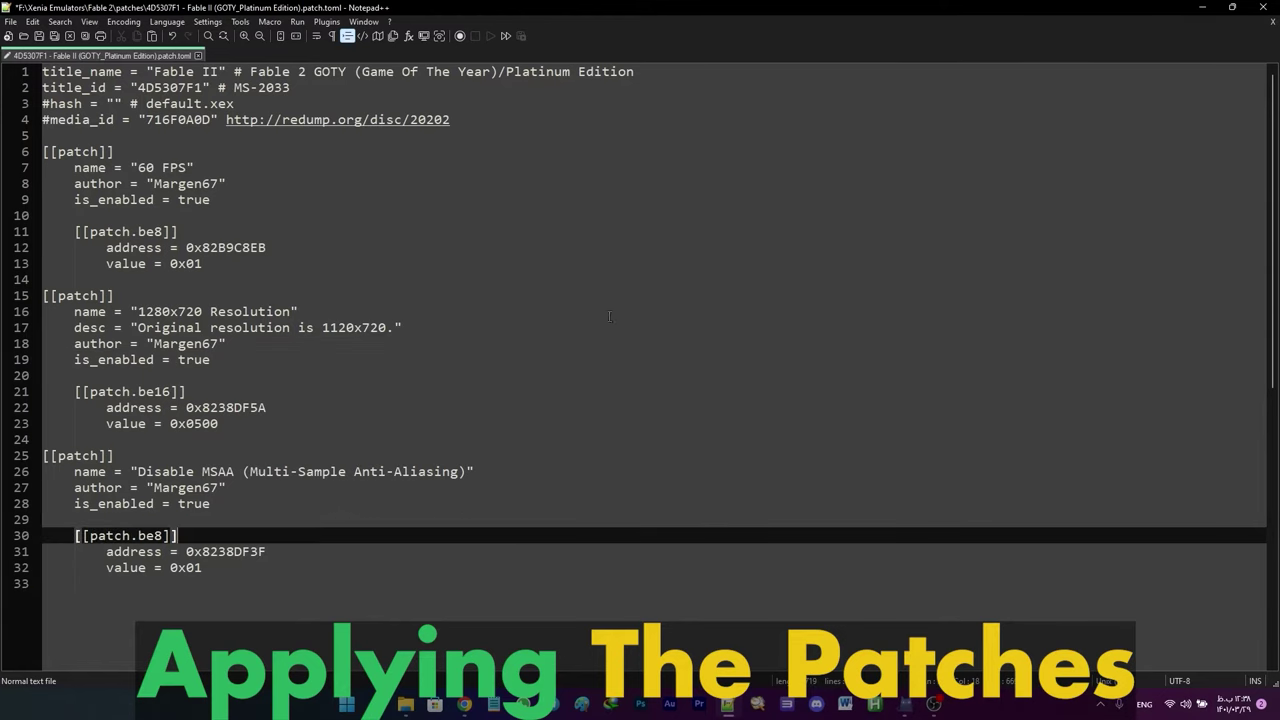
pyautogui.hotkey('ctrl', 's')
# - Open xenia_canary.config.toml and find 'patch' to confirm apply_patches = true
pyautogui.click(211, 222)
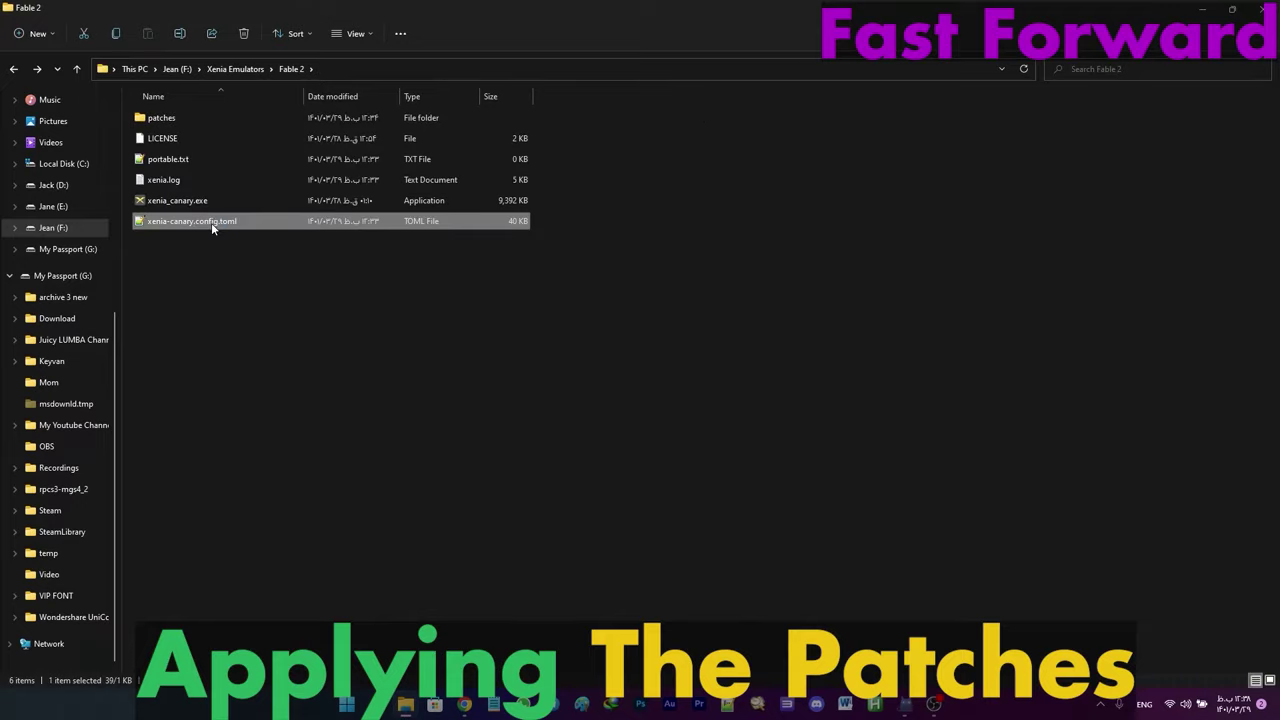
pyautogui.doubleClick(211, 222)
pyautogui.scroll(-10, 640, 360)
pyautogui.hotkey('ctrl', 'f')
pyautogui.write('patch')
pyautogui.press('Return')
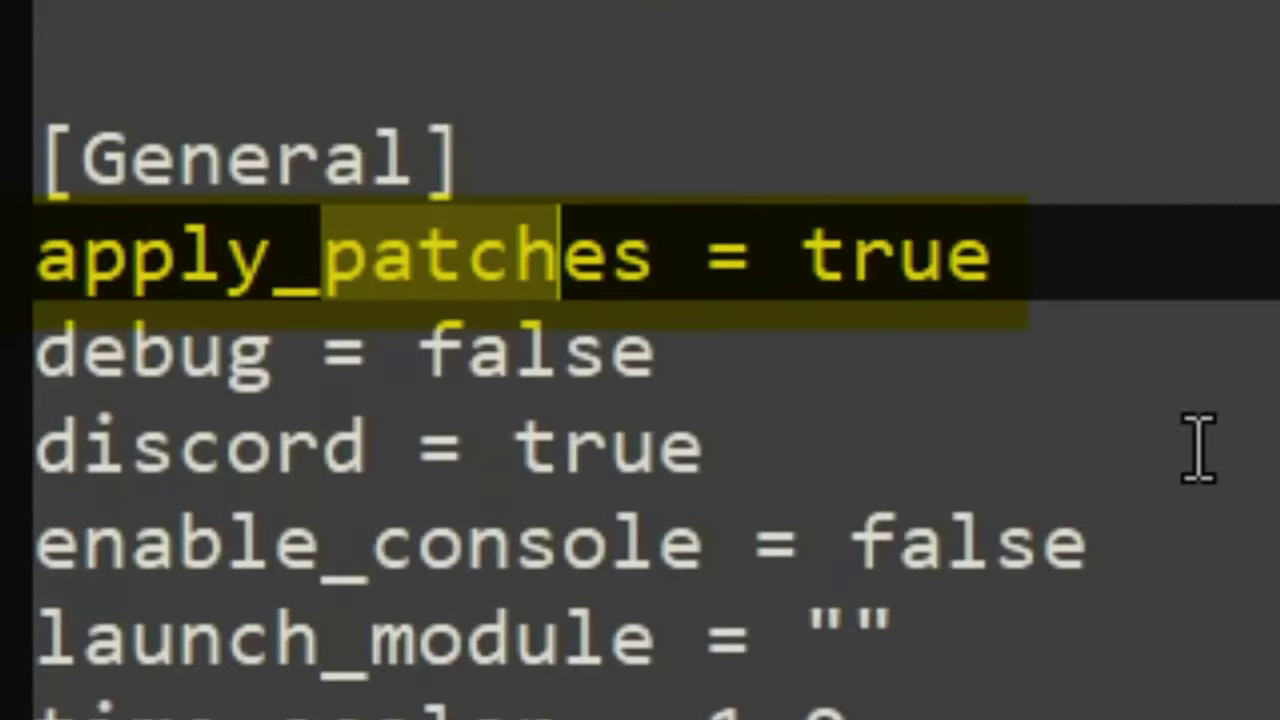
pyautogui.click(1086, 257)
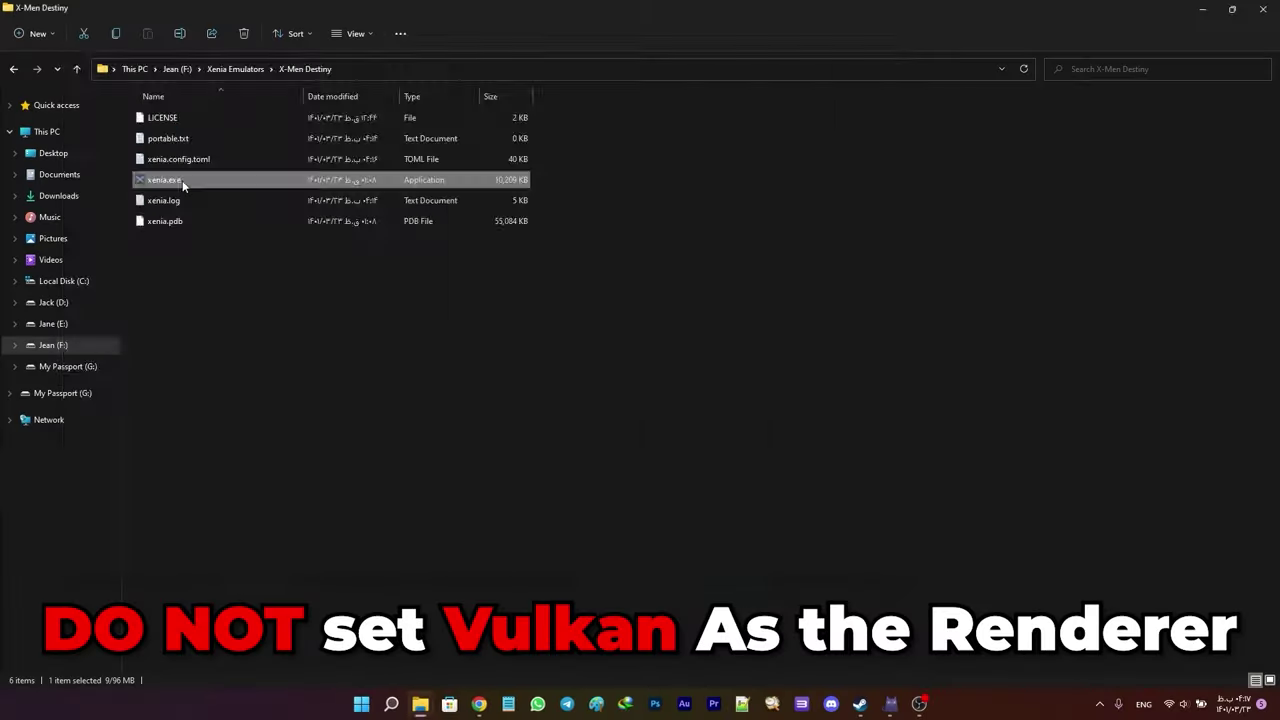
# - Launch xenia.exe and load the rrod-xmd.iso disc image to start X-Men Destiny
pyautogui.doubleClick(182, 180)
pyautogui.click(68, 79)
pyautogui.click(86, 95)
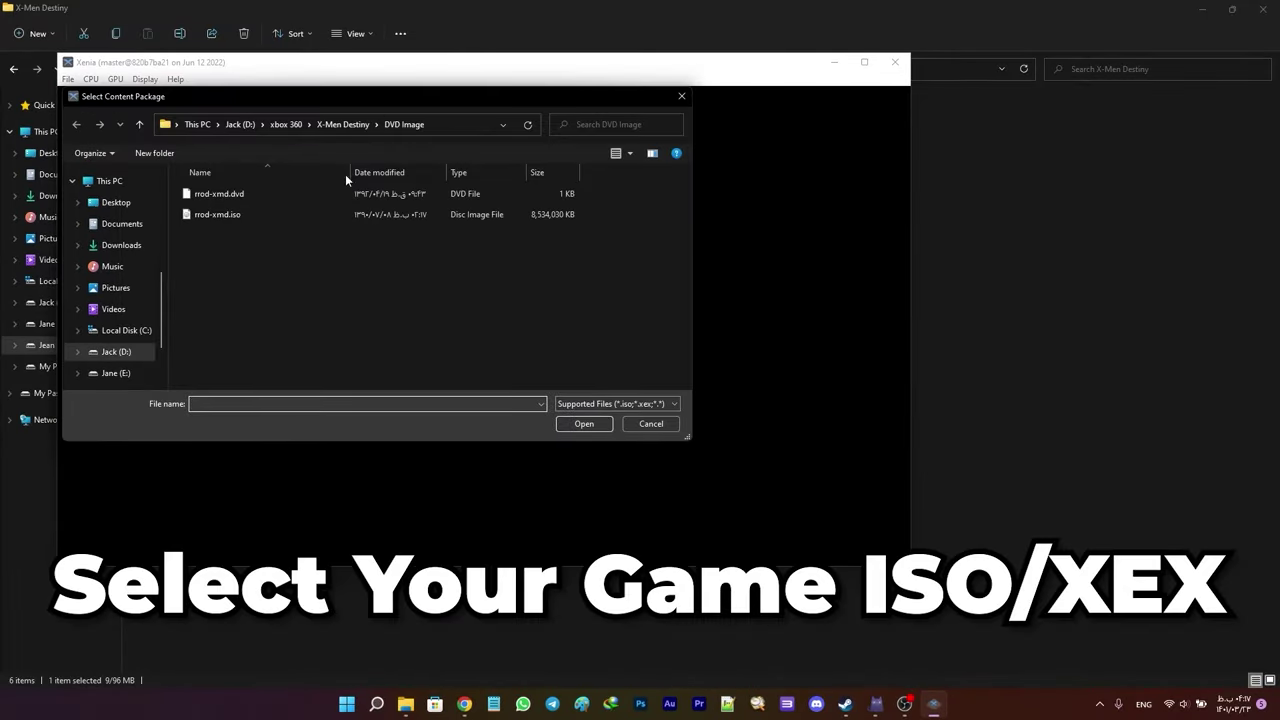
pyautogui.click(232, 213)
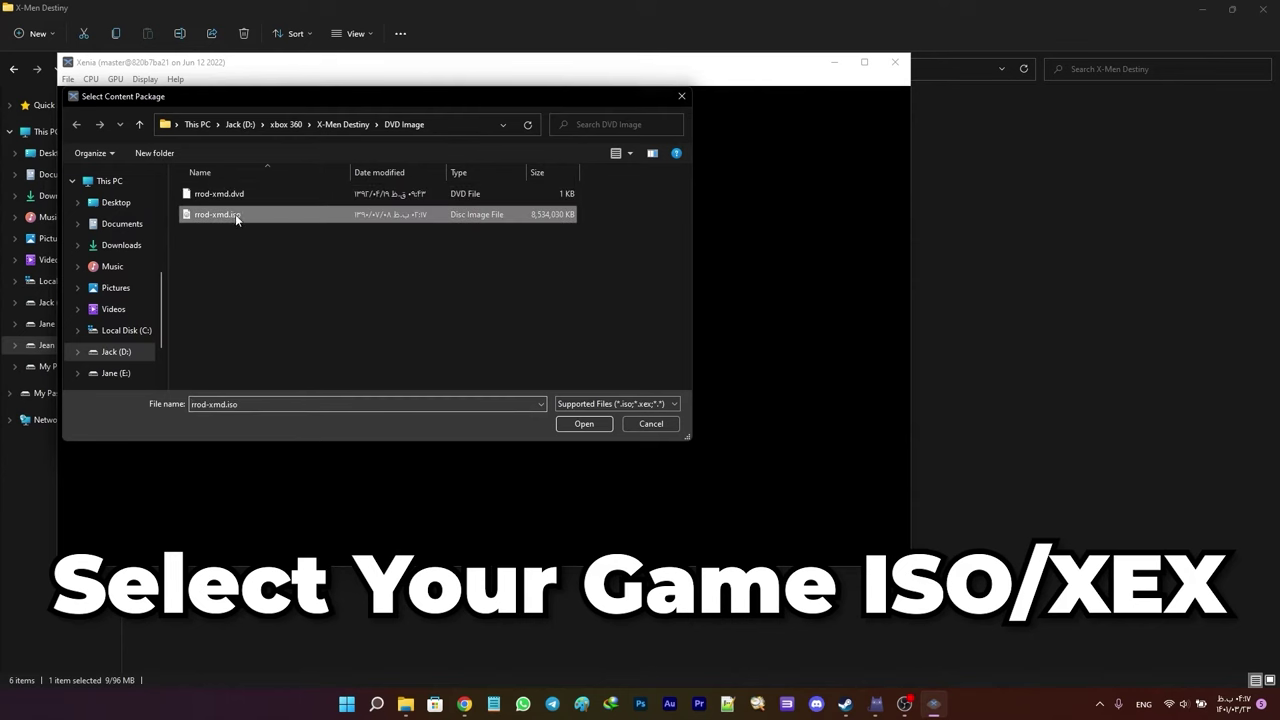
pyautogui.click(582, 424)
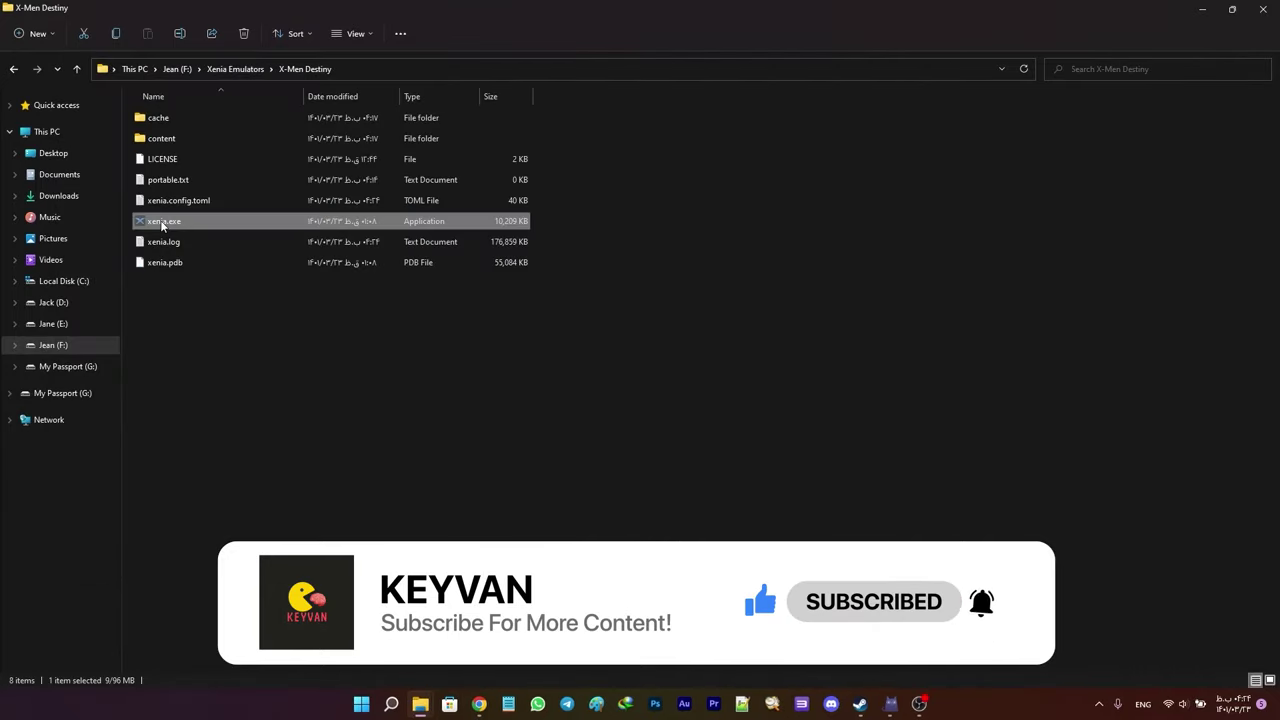
# - Create a shortcut to xenia.exe and name it 'X-Men Destiny'
pyautogui.rightClick(162, 224)
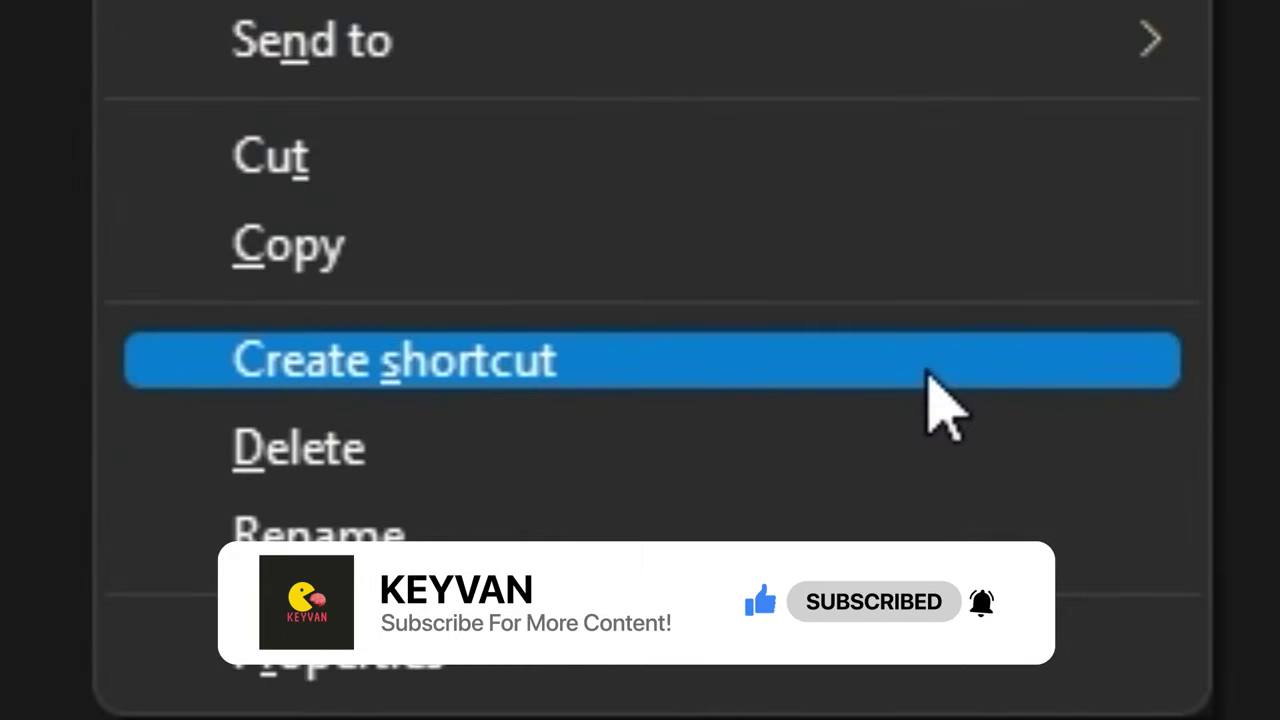
pyautogui.click(929, 373)
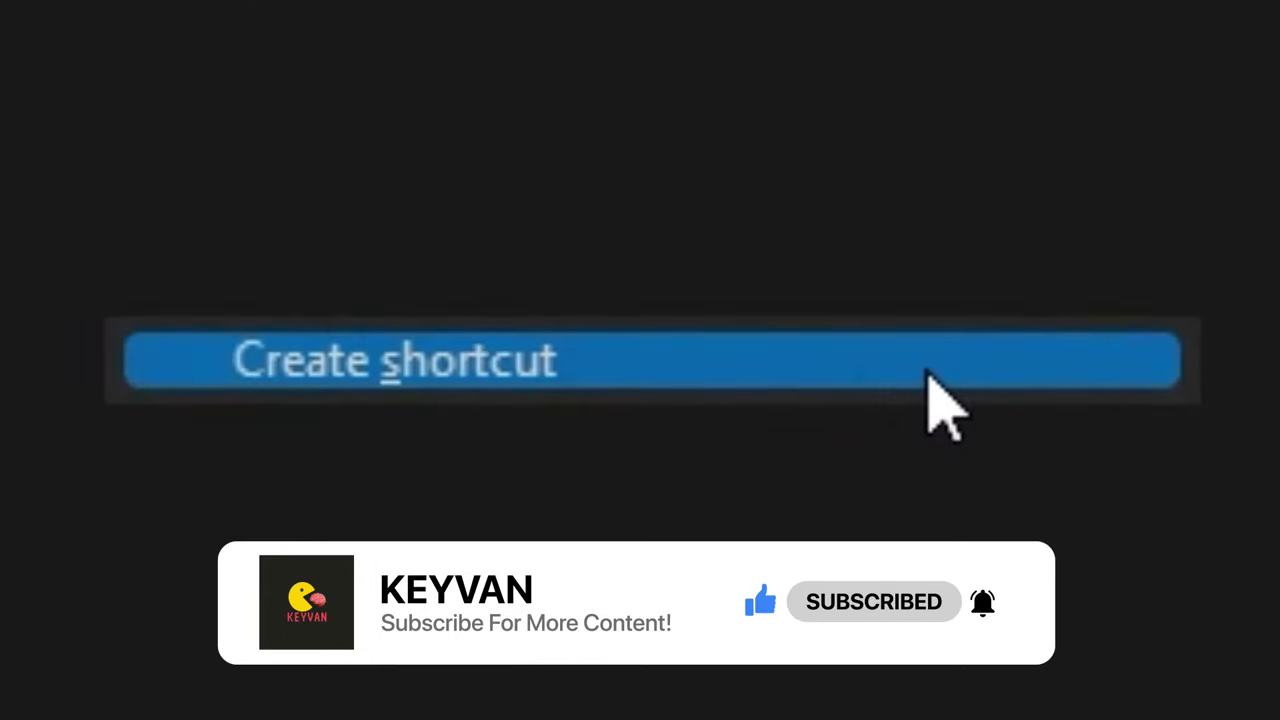
pyautogui.rightClick(230, 244)
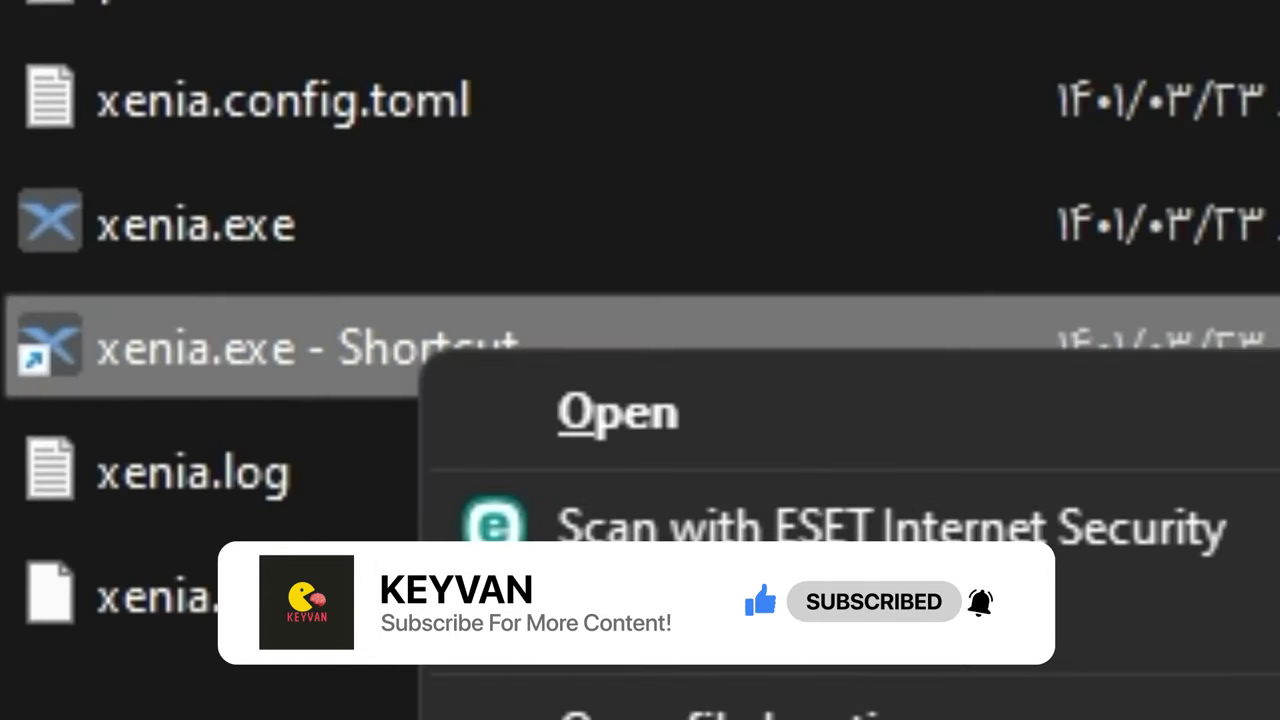
pyautogui.write('m')
pyautogui.write('X-Men Destiny')
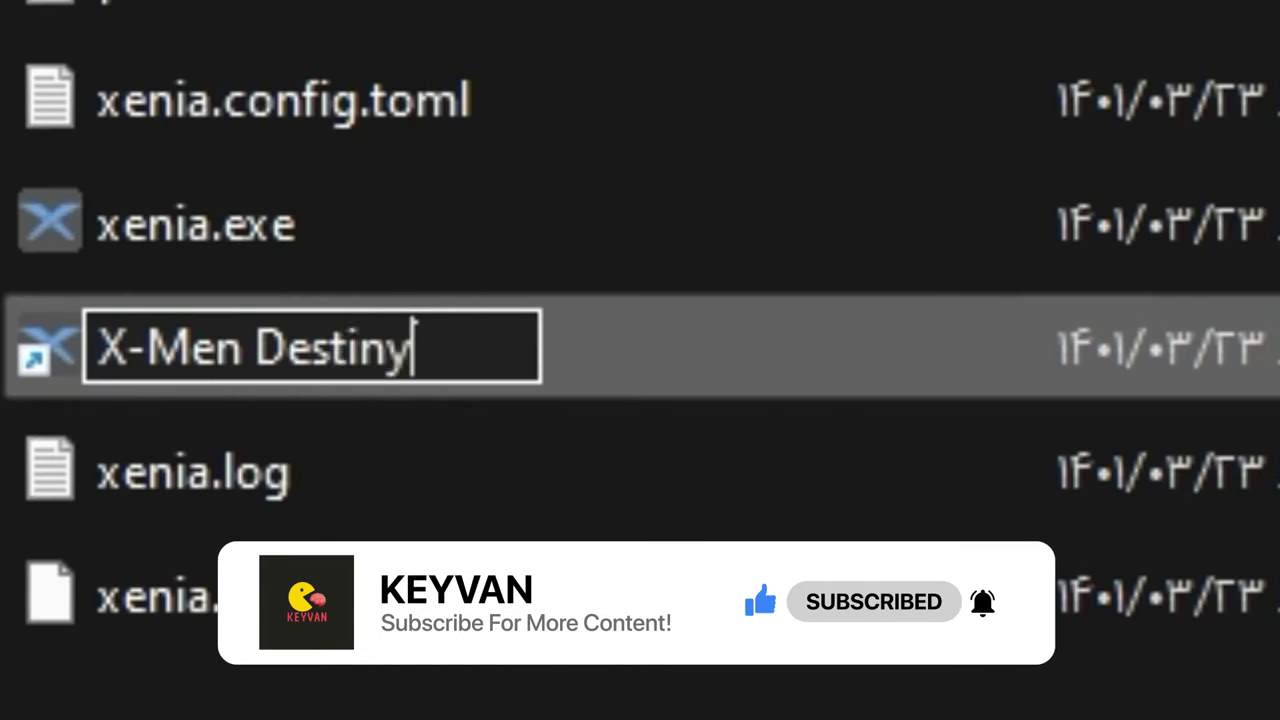
pyautogui.press('Return')
# - Append the rrod-xmd.iso path, --fullscreen and --vsync=false to the shortcut's Target
pyautogui.rightClick(205, 286)
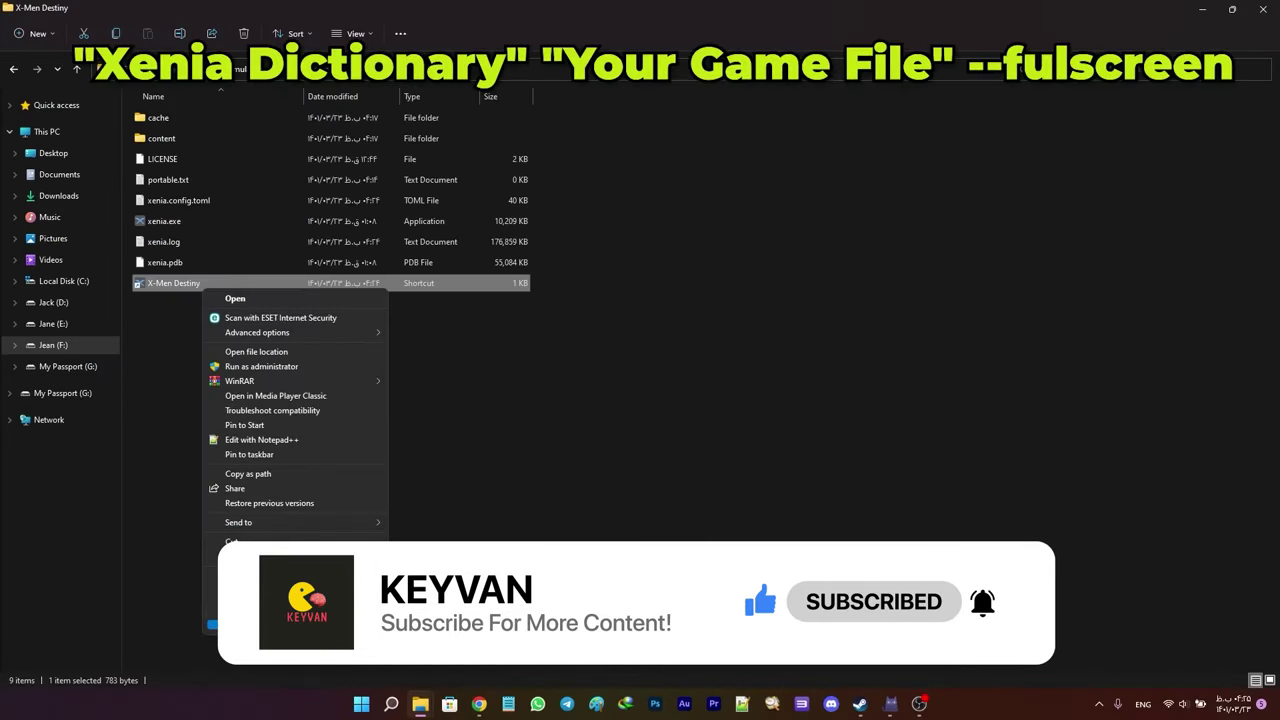
pyautogui.click(240, 627)
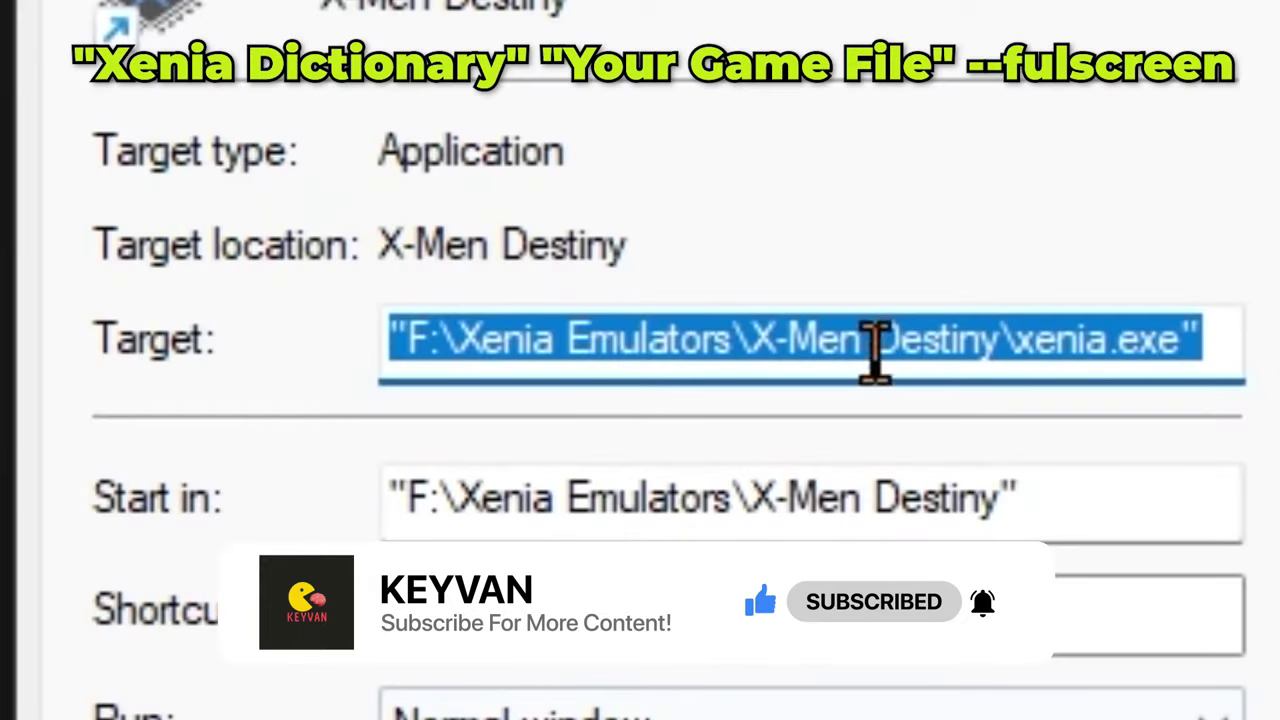
pyautogui.click(1222, 348)
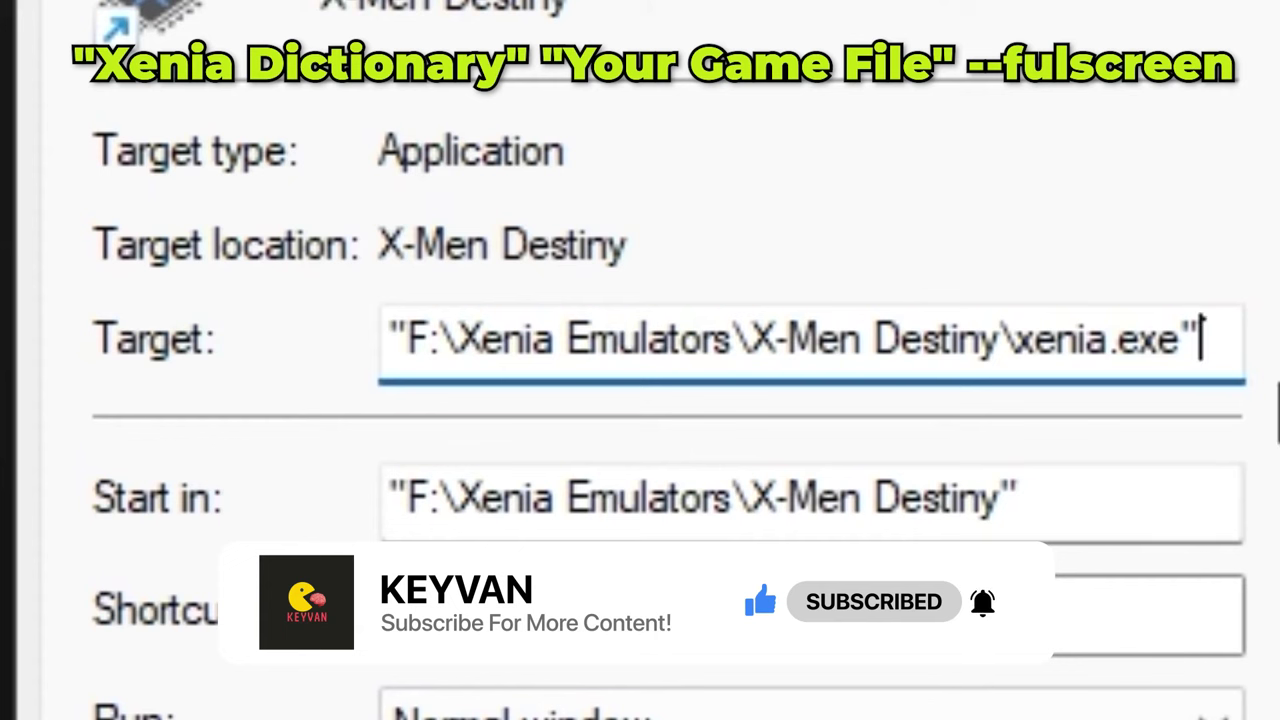
pyautogui.write('""')
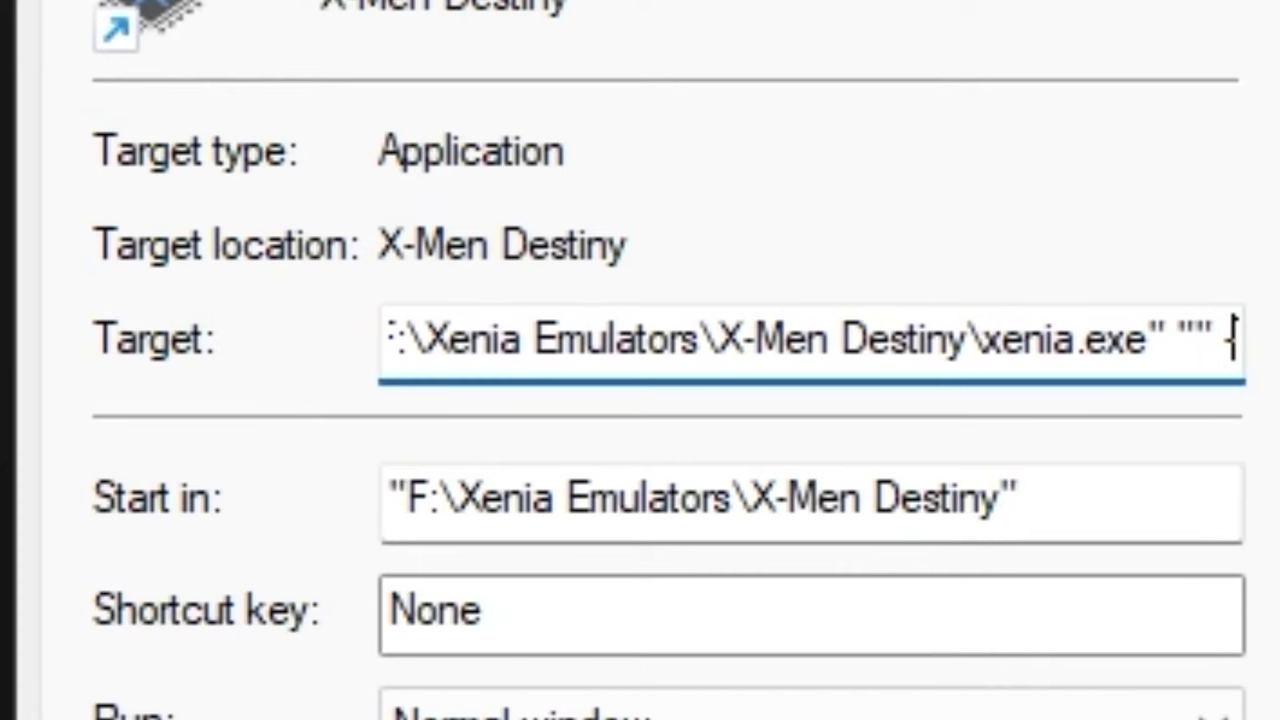
pyautogui.write('--fullscreen')
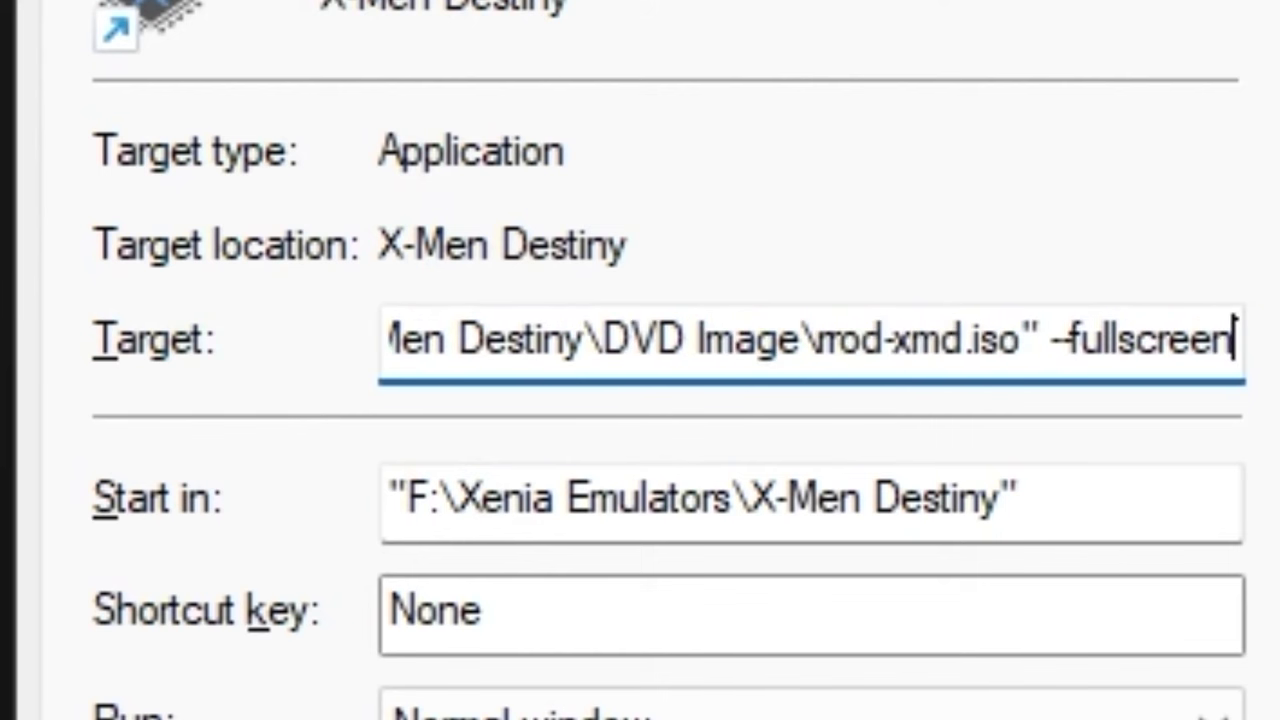
pyautogui.write('-')
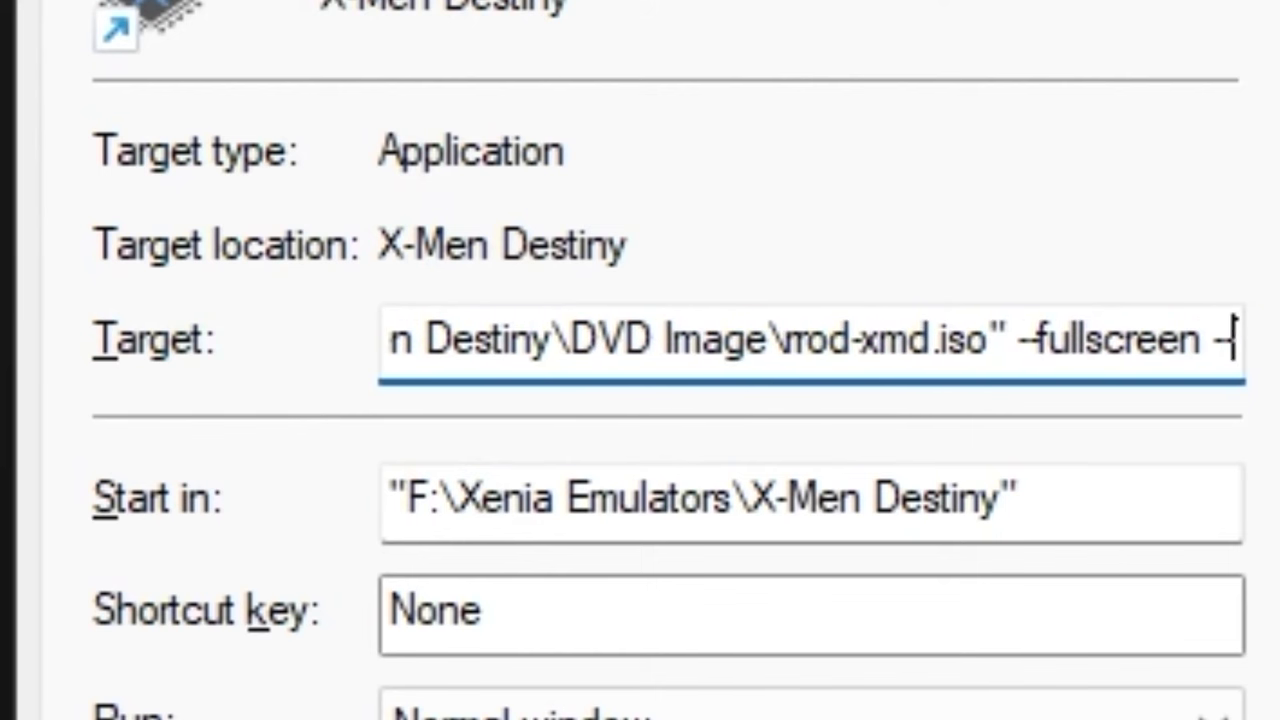
pyautogui.write('-vsync')
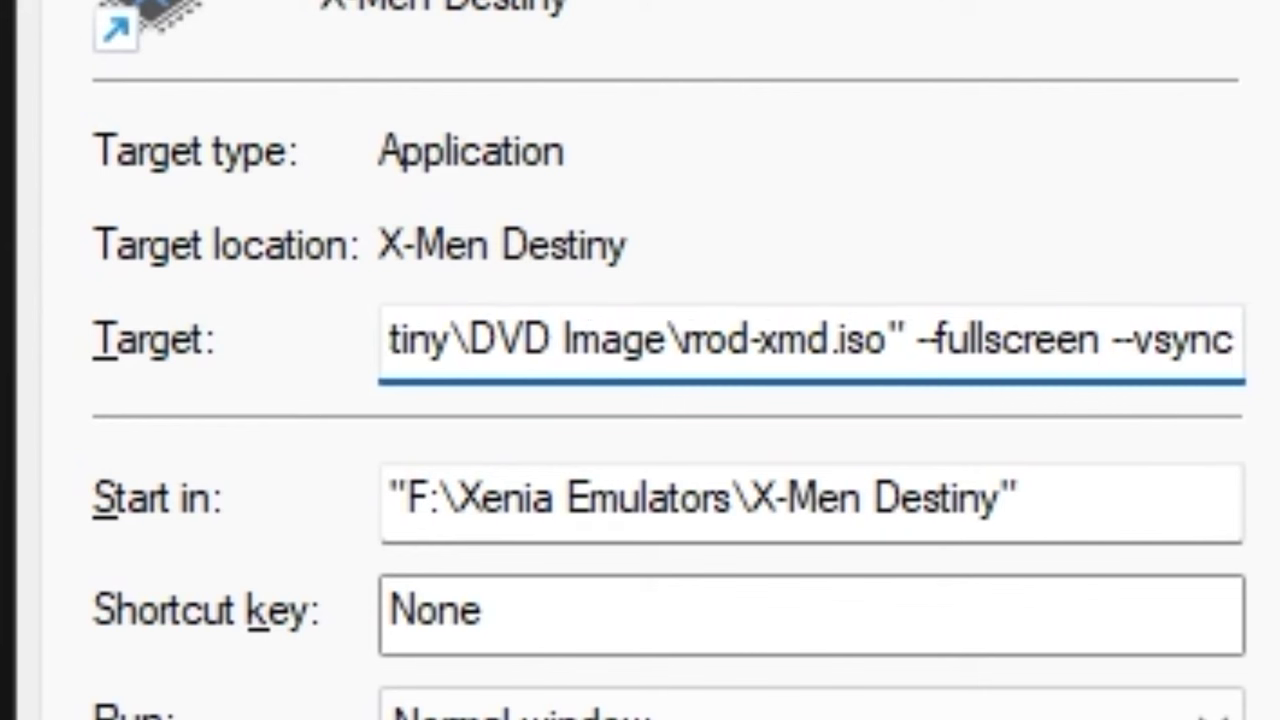
pyautogui.write('=false ')
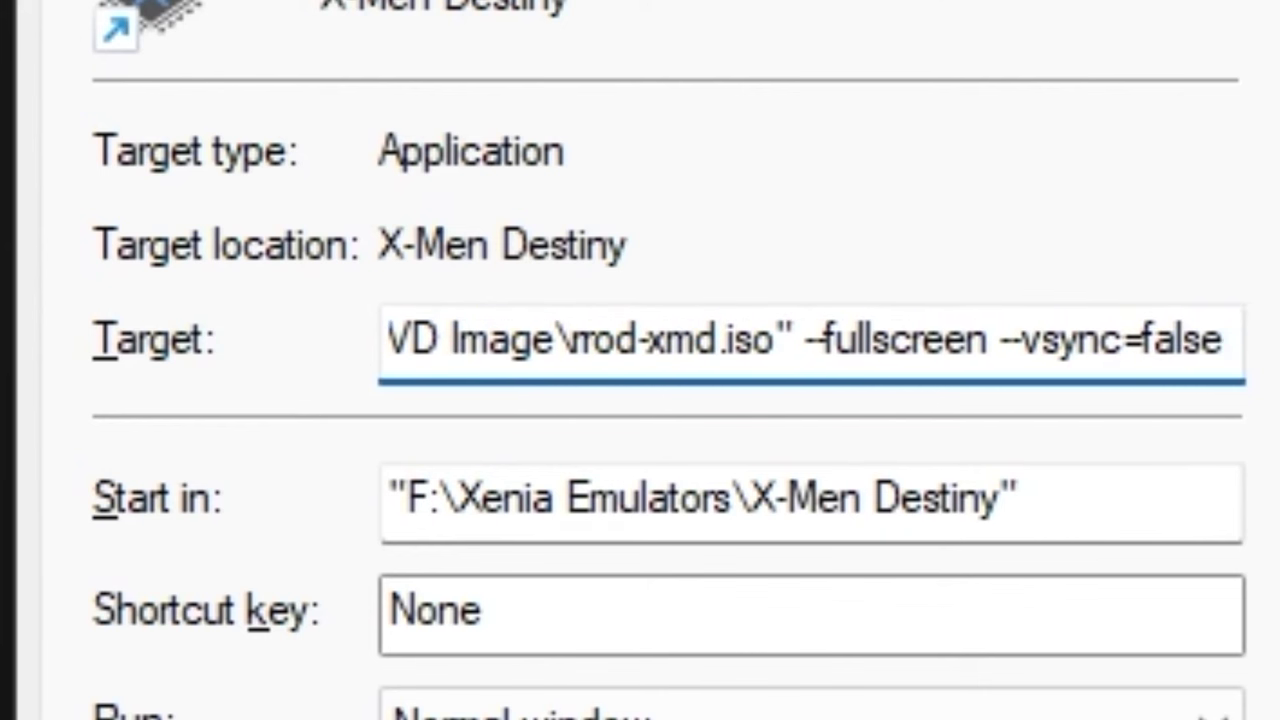
pyautogui.write('-')
pyautogui.press('BackSpace')
pyautogui.press('BackSpace')
pyautogui.press('BackSpace')
pyautogui.press('BackSpace')
pyautogui.press('BackSpace')
pyautogui.press('BackSpace')
pyautogui.press('BackSpace')
pyautogui.press('BackSpace')
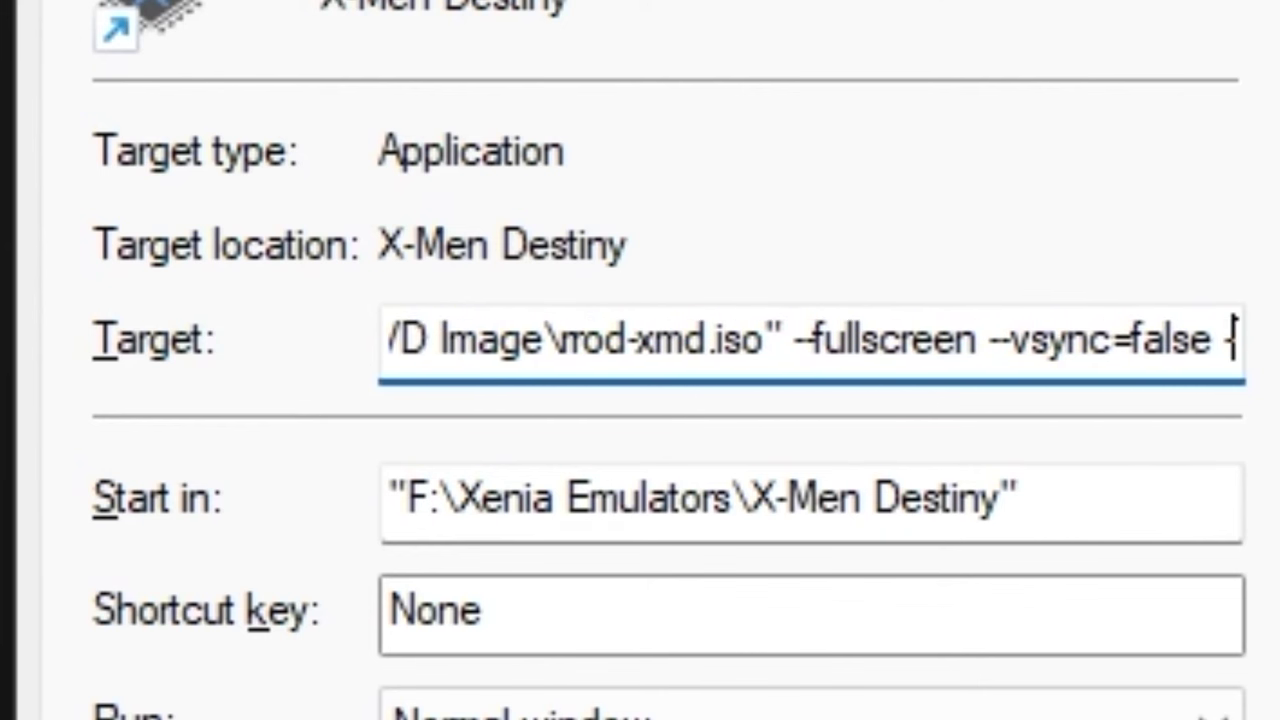